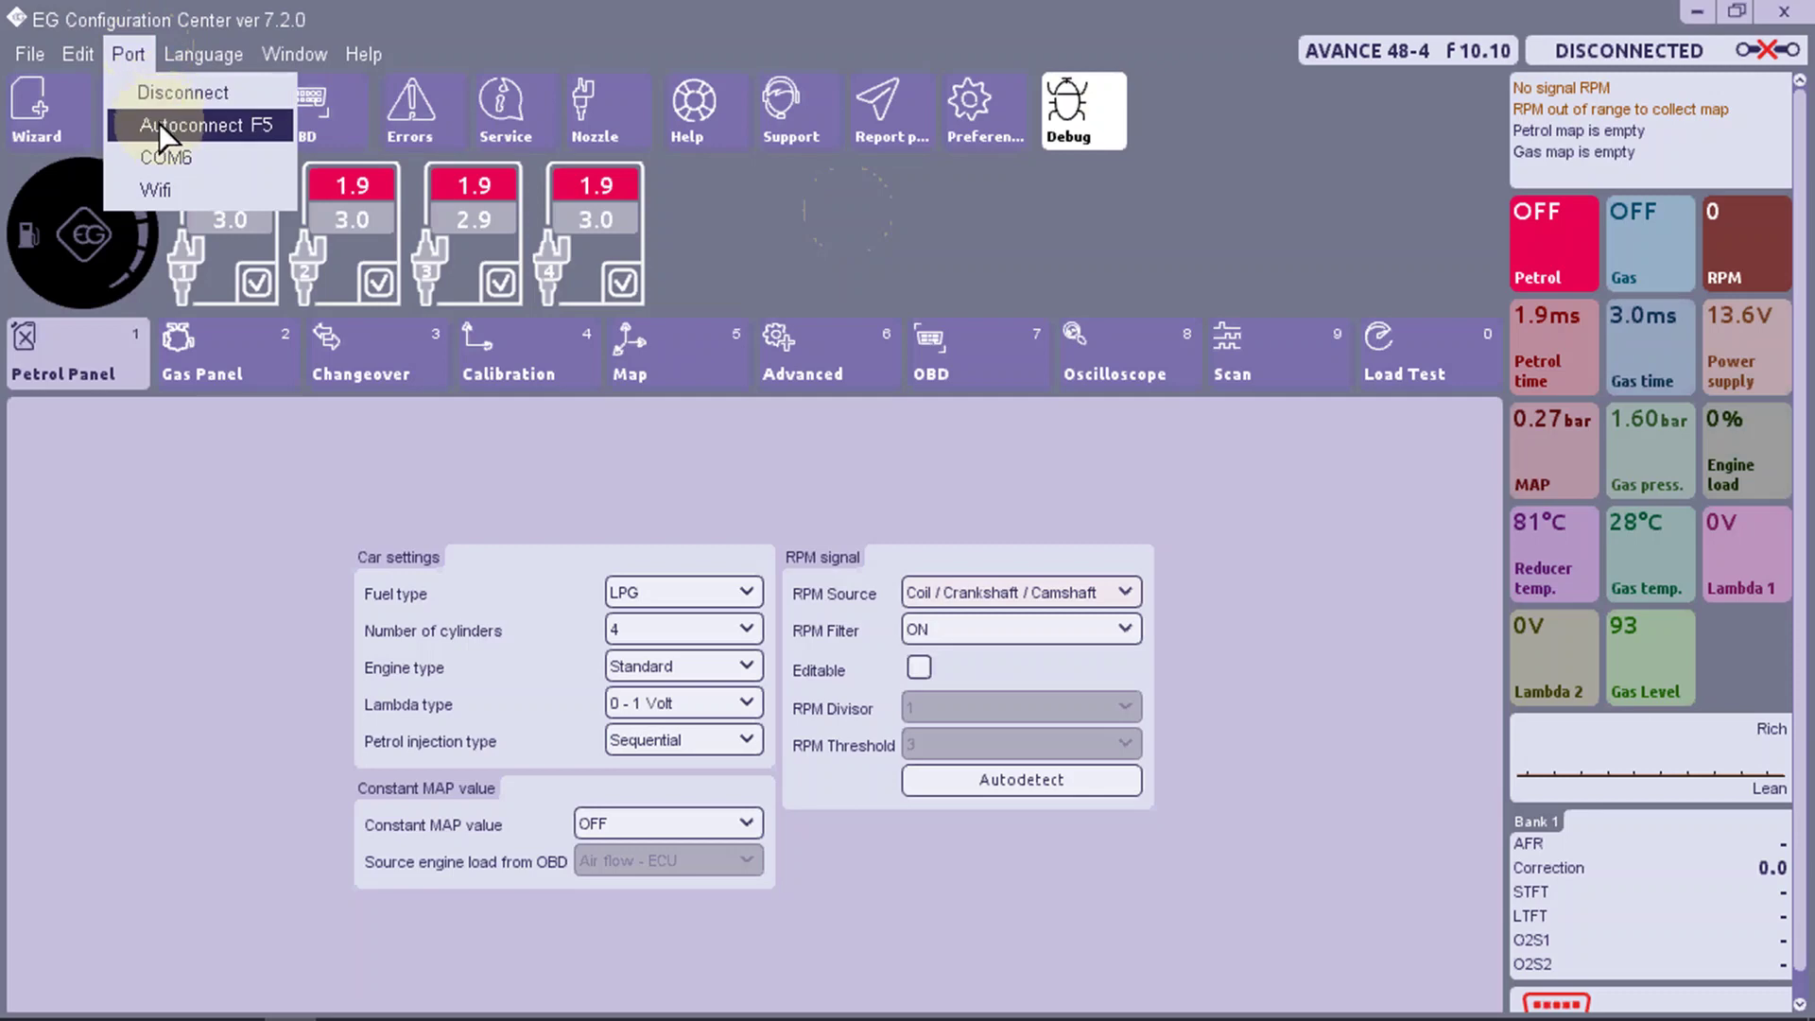
# Connect to the gas controller using automatic port detection.
pyautogui.click(159, 123)
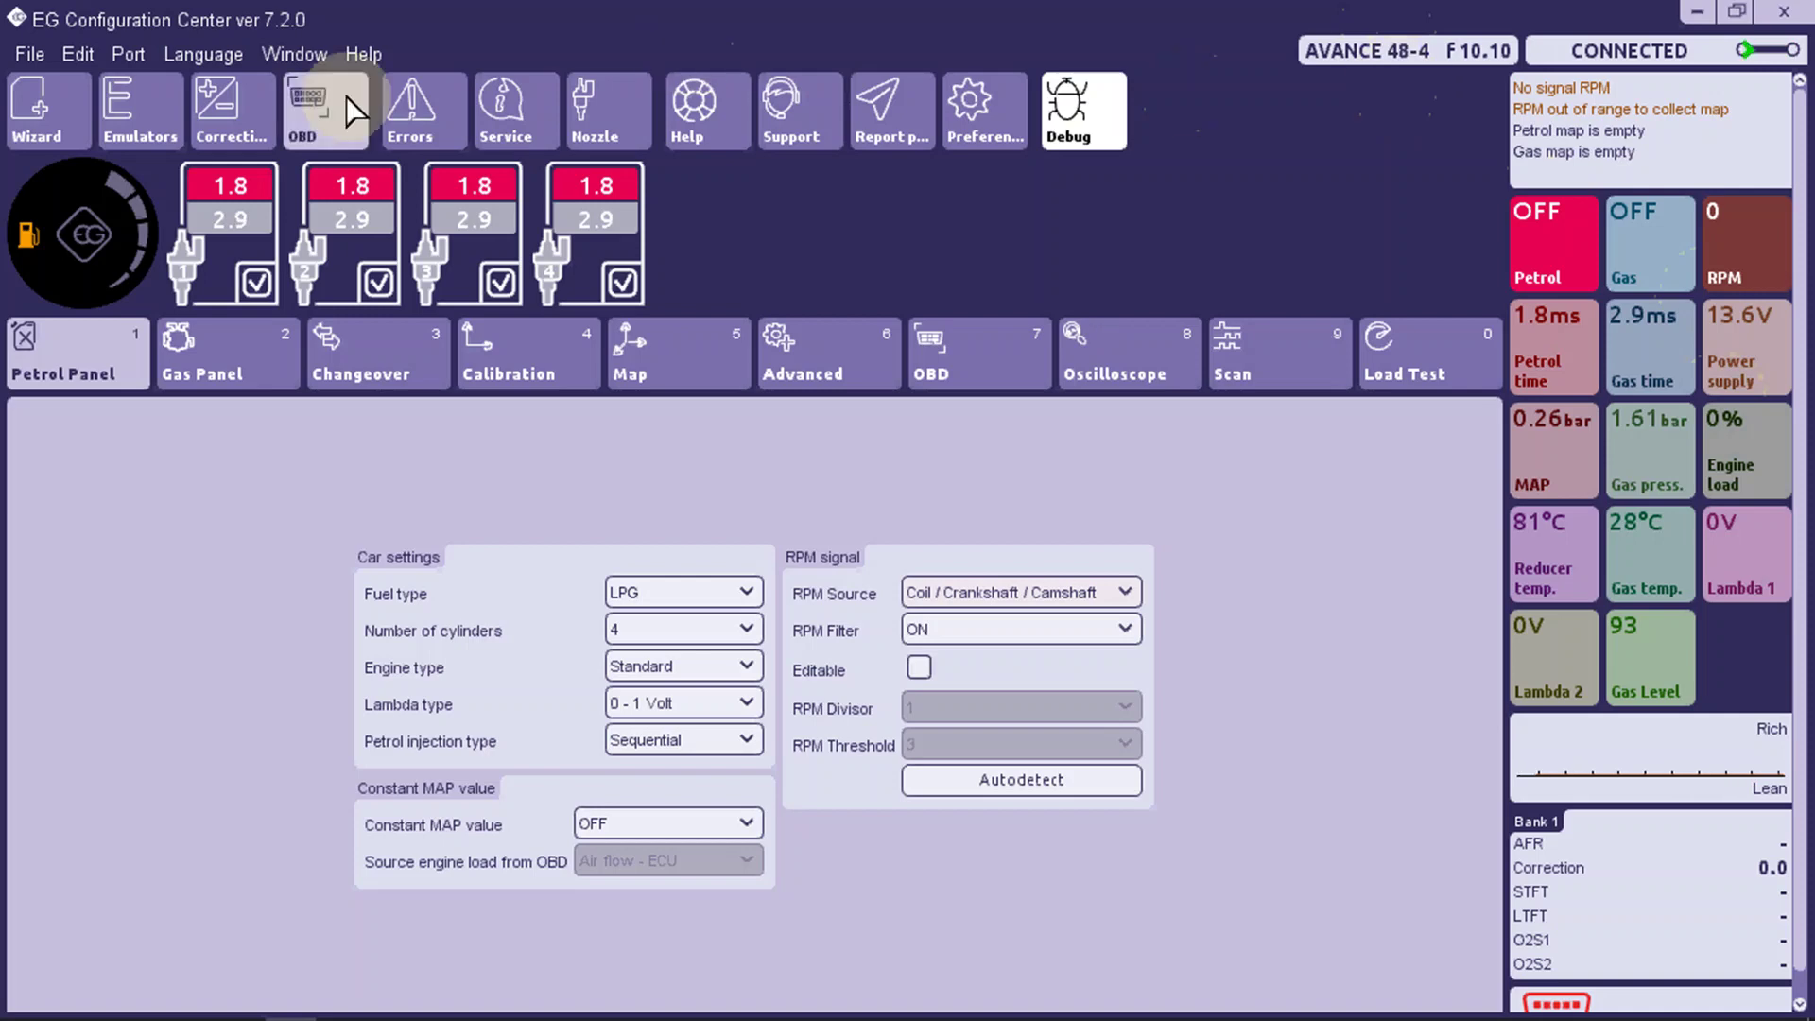
# Check which firmware files are available for updating the controller, without installing any.
pyautogui.click(28, 54)
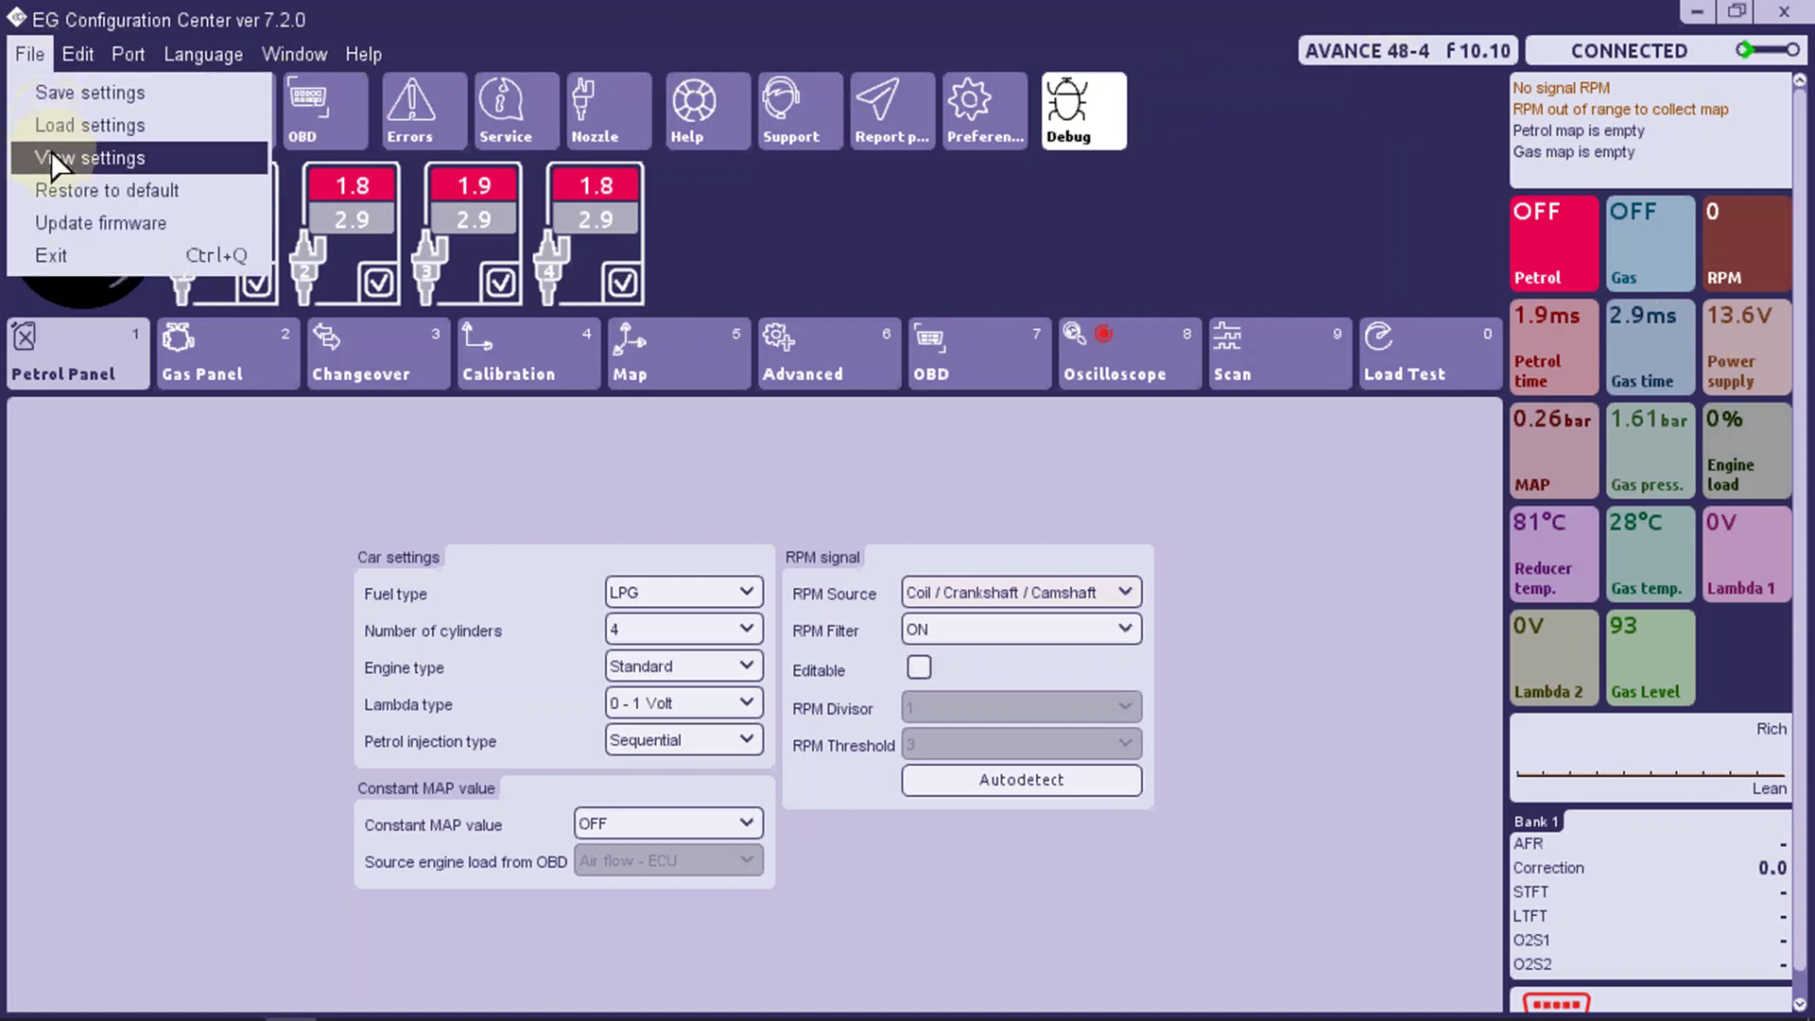
pyautogui.click(53, 225)
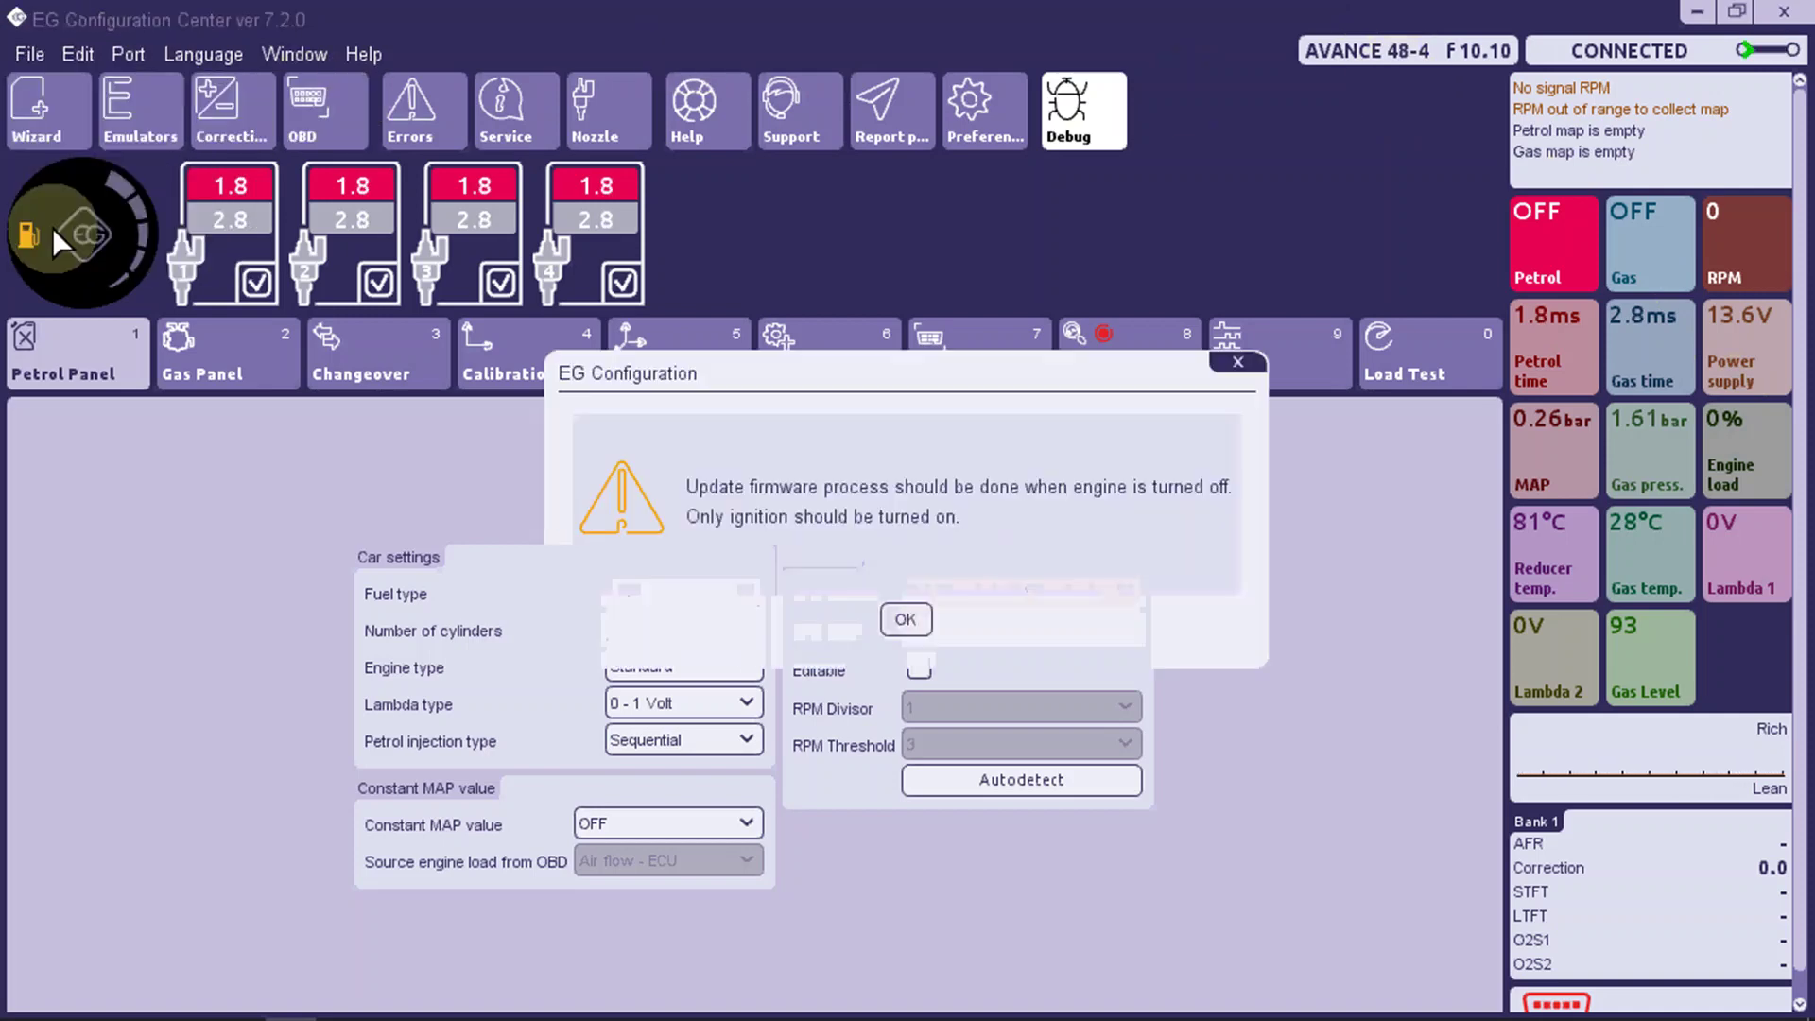
pyautogui.click(906, 620)
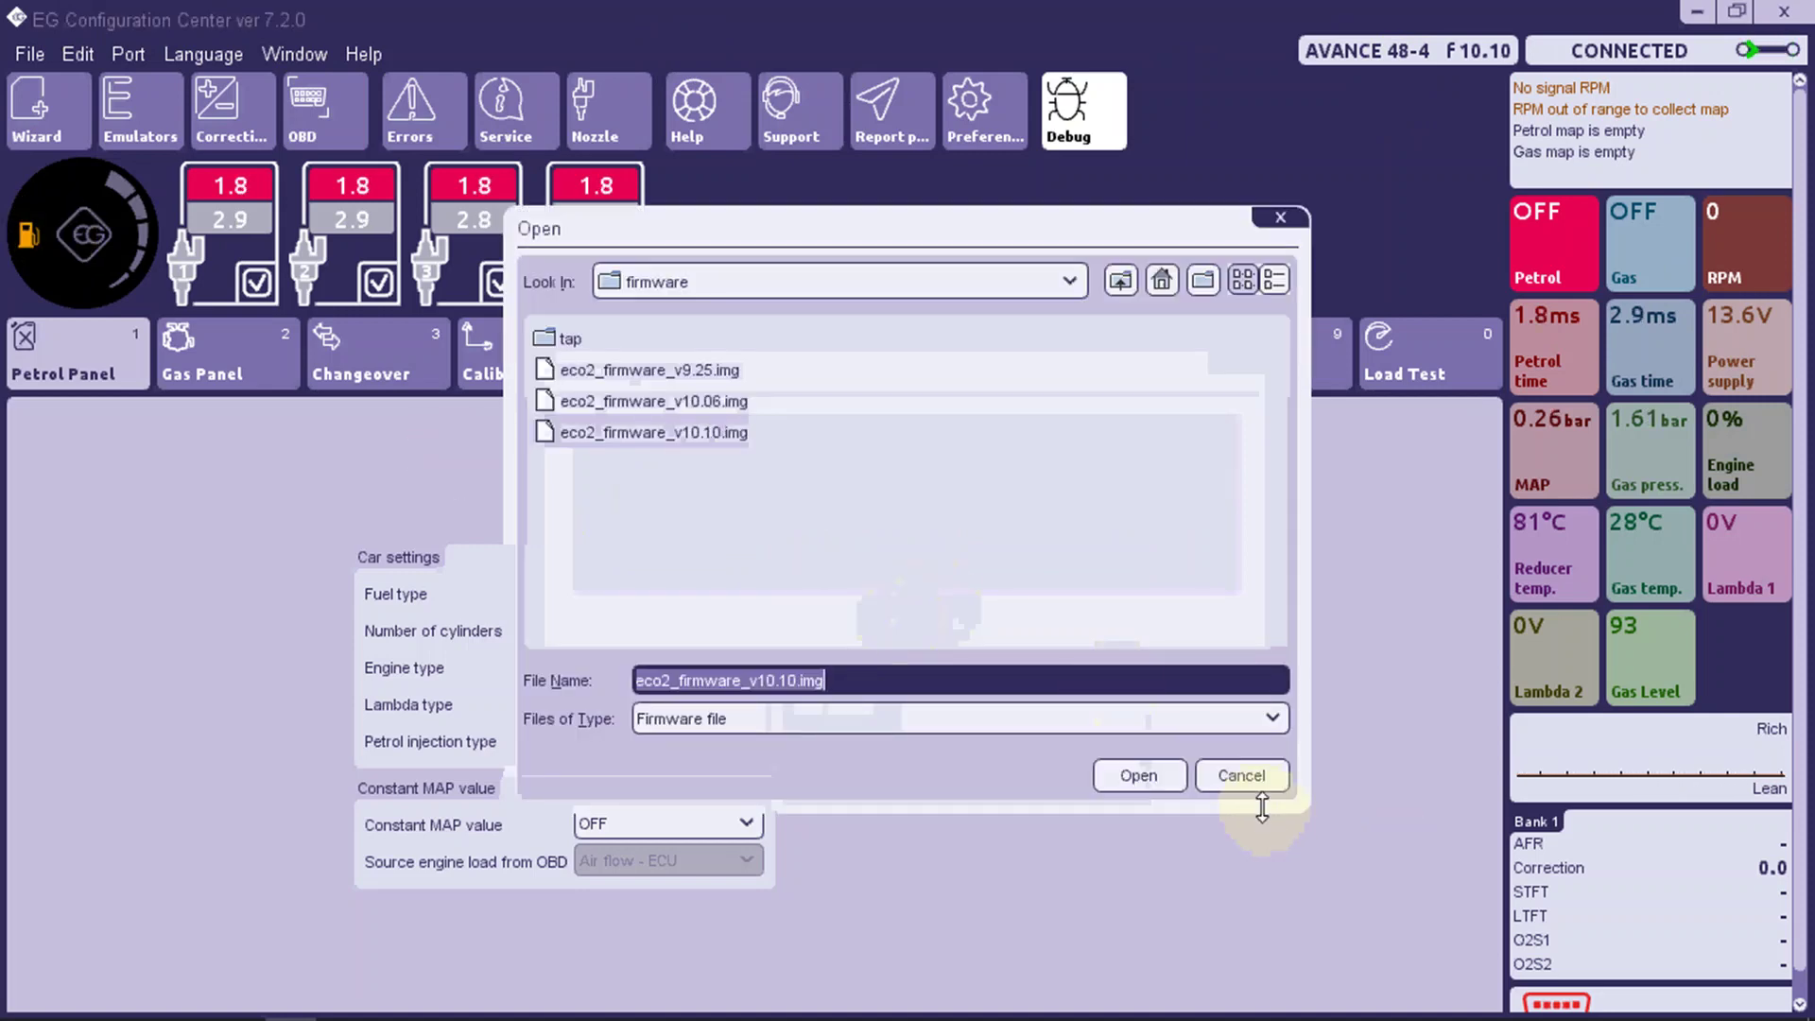
pyautogui.click(1250, 787)
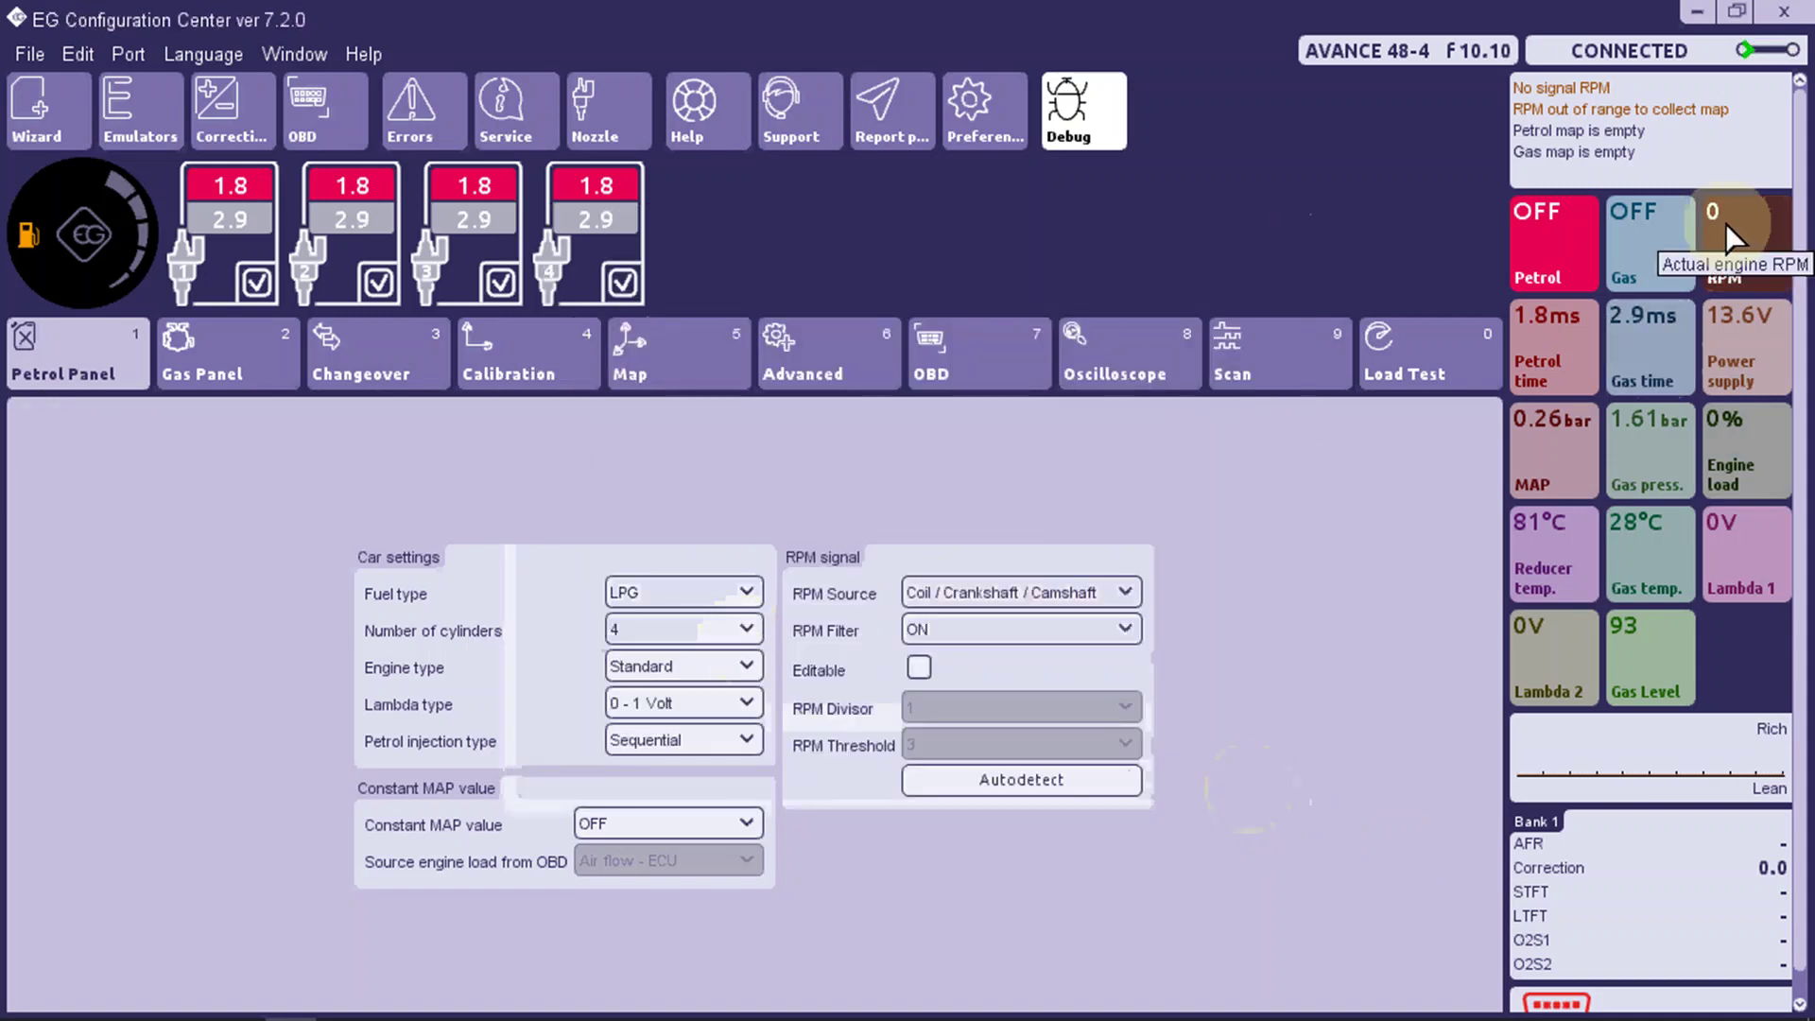
# Set the engine's RPM signal source to Injector.
pyautogui.click(1094, 592)
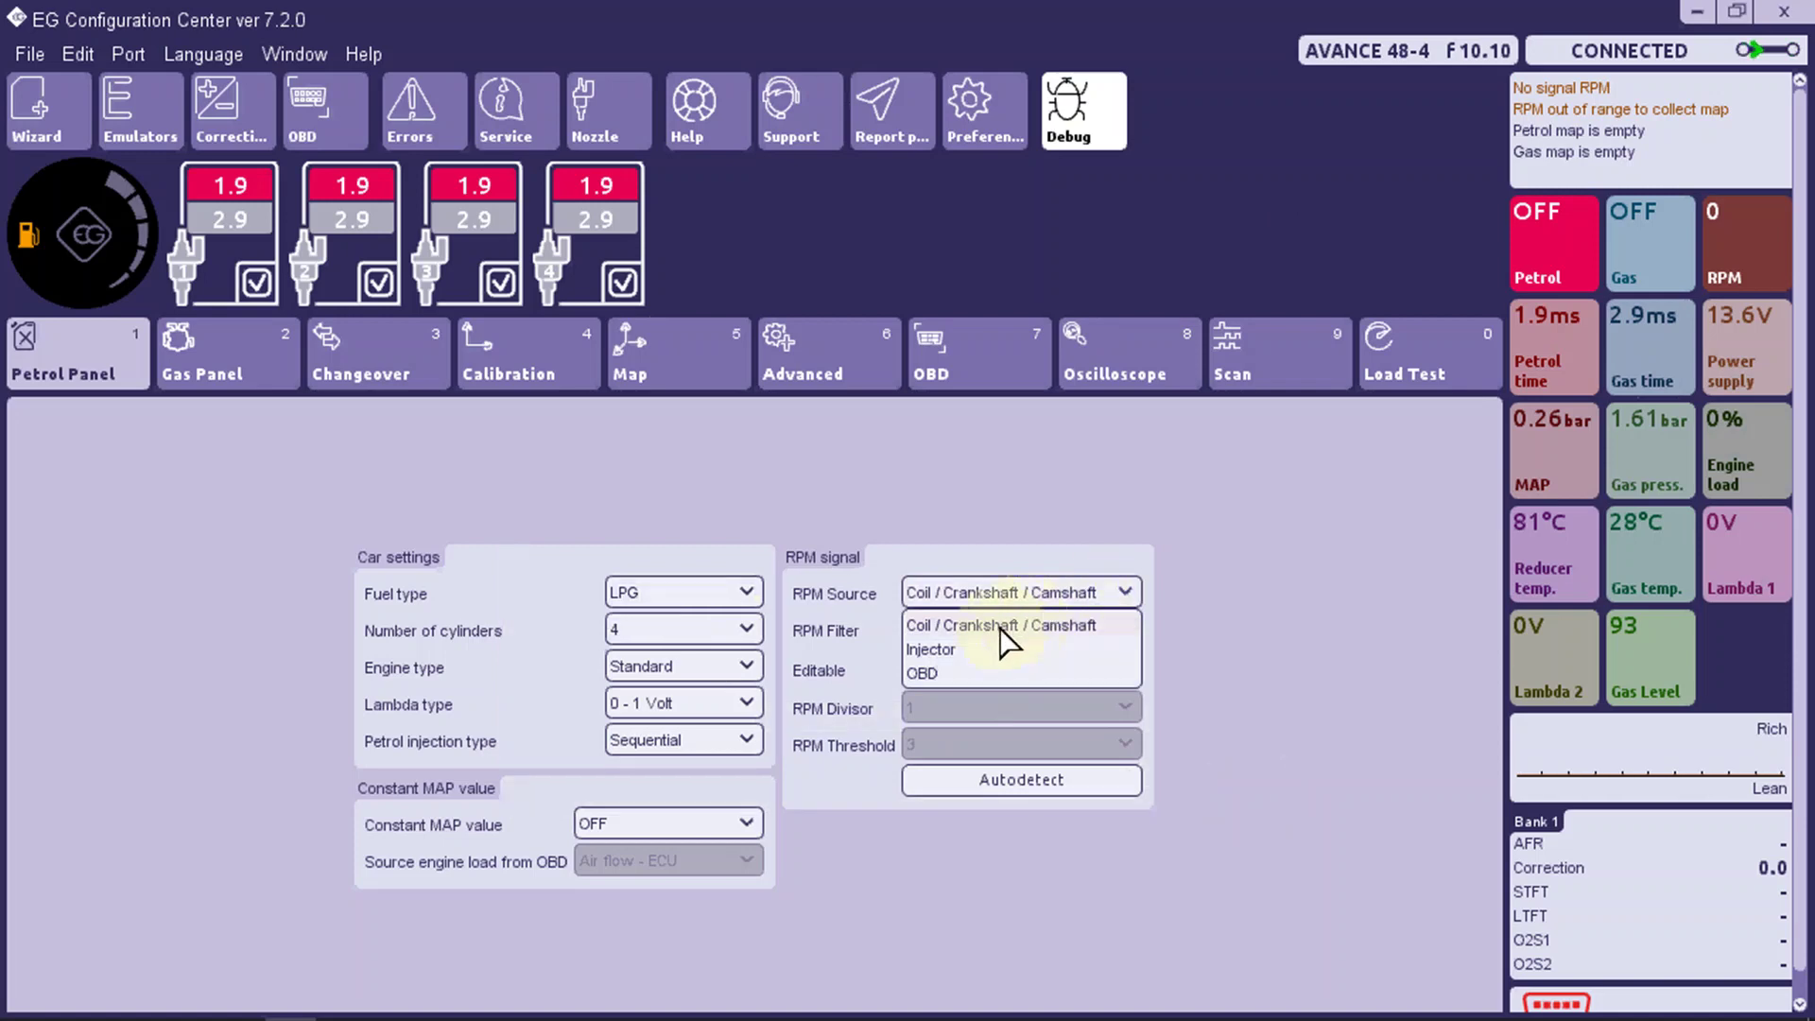
pyautogui.click(971, 648)
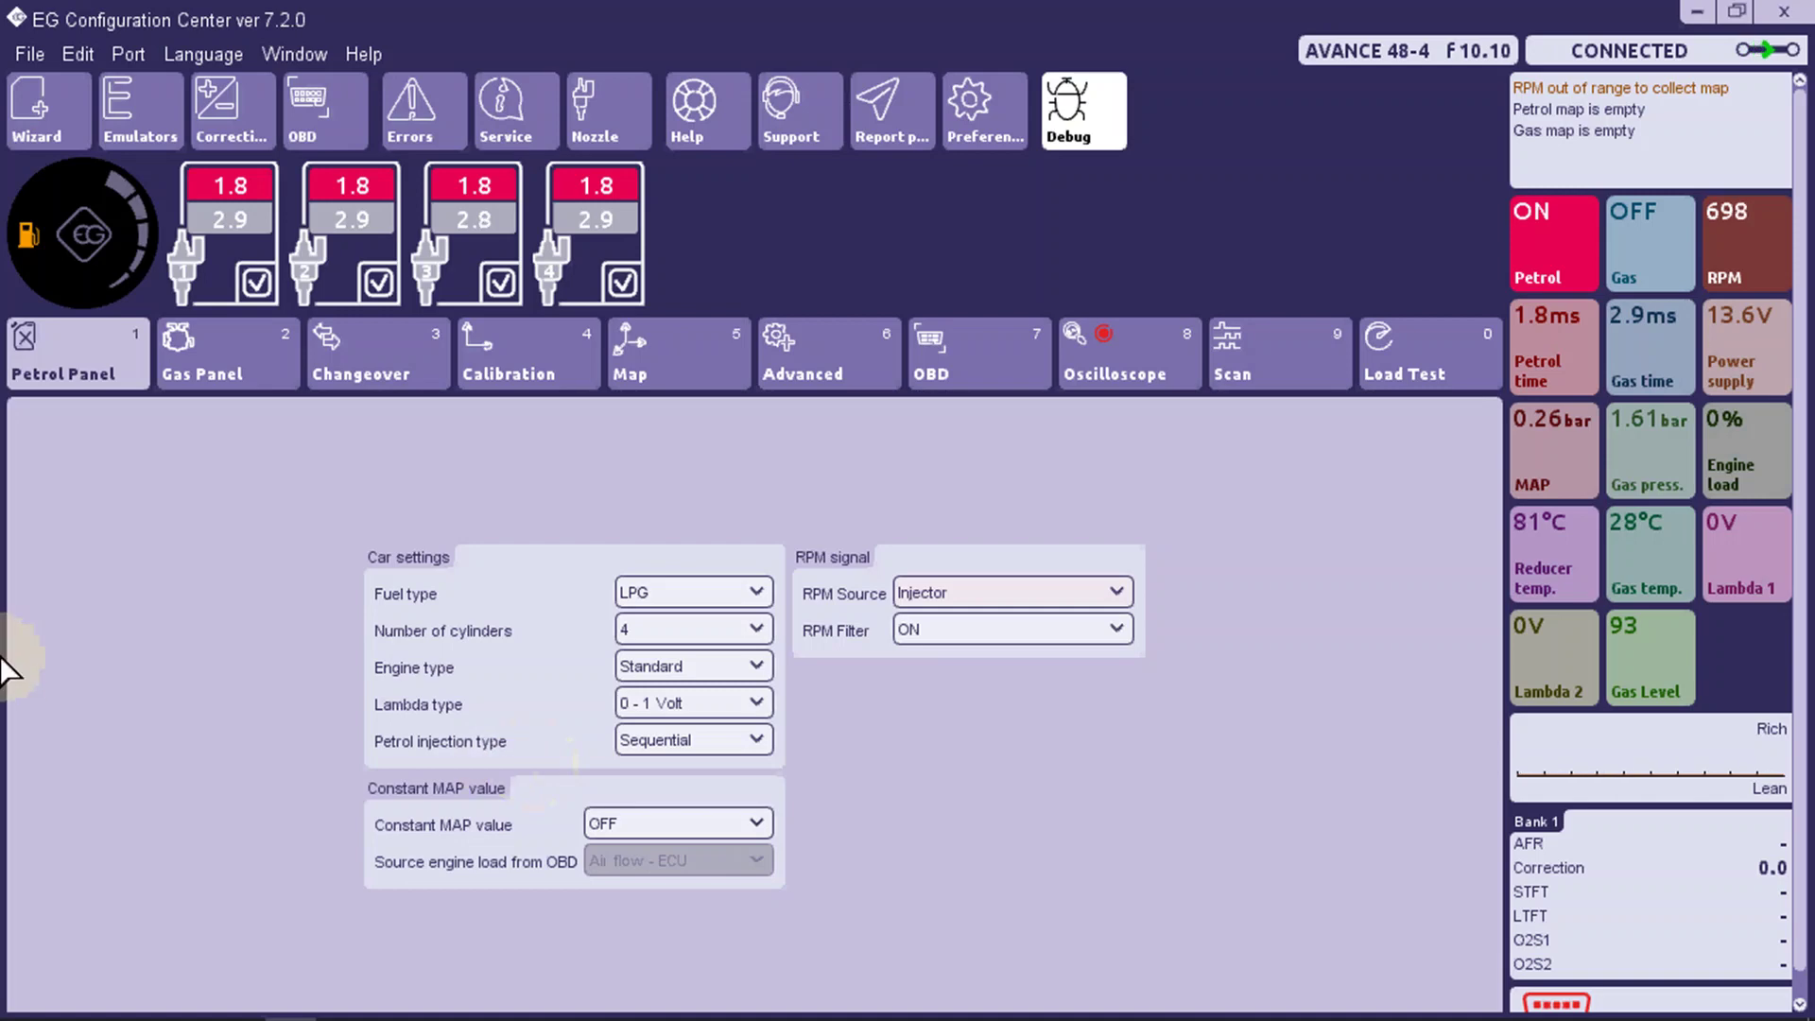
# Store the current gas level sensor reading as the minimum tank level.
pyautogui.click(249, 354)
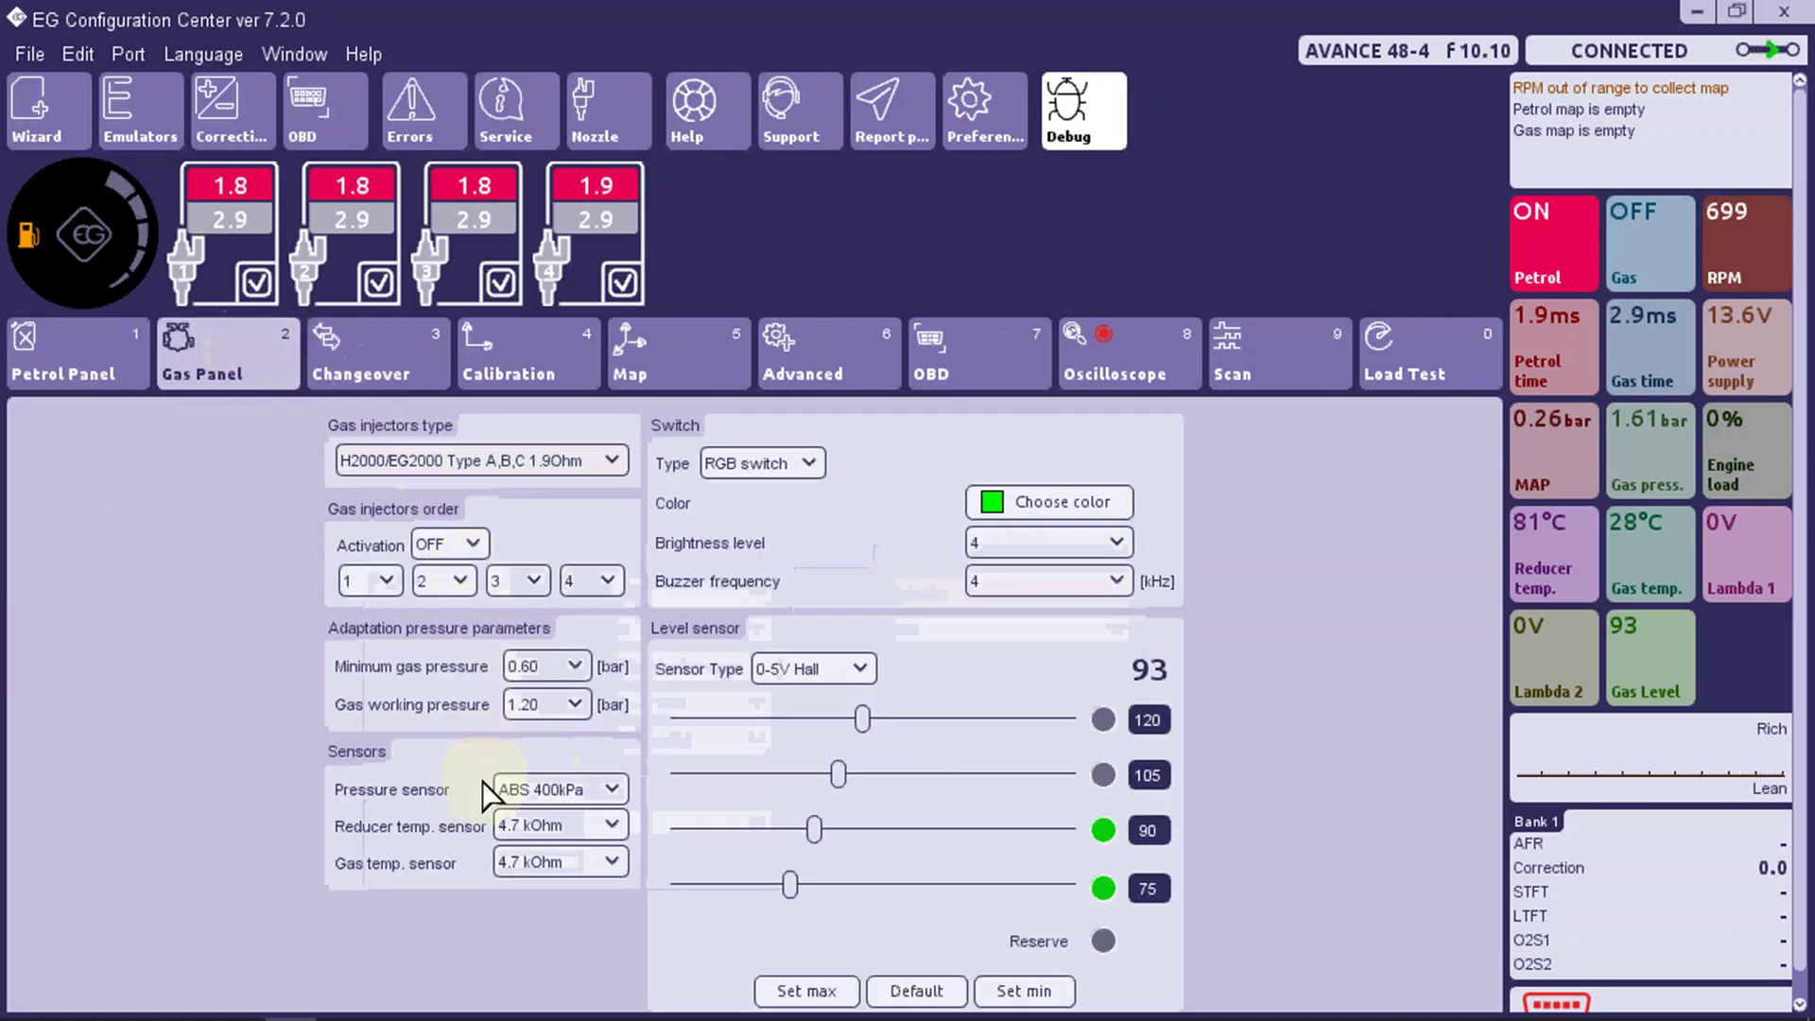
pyautogui.click(1003, 993)
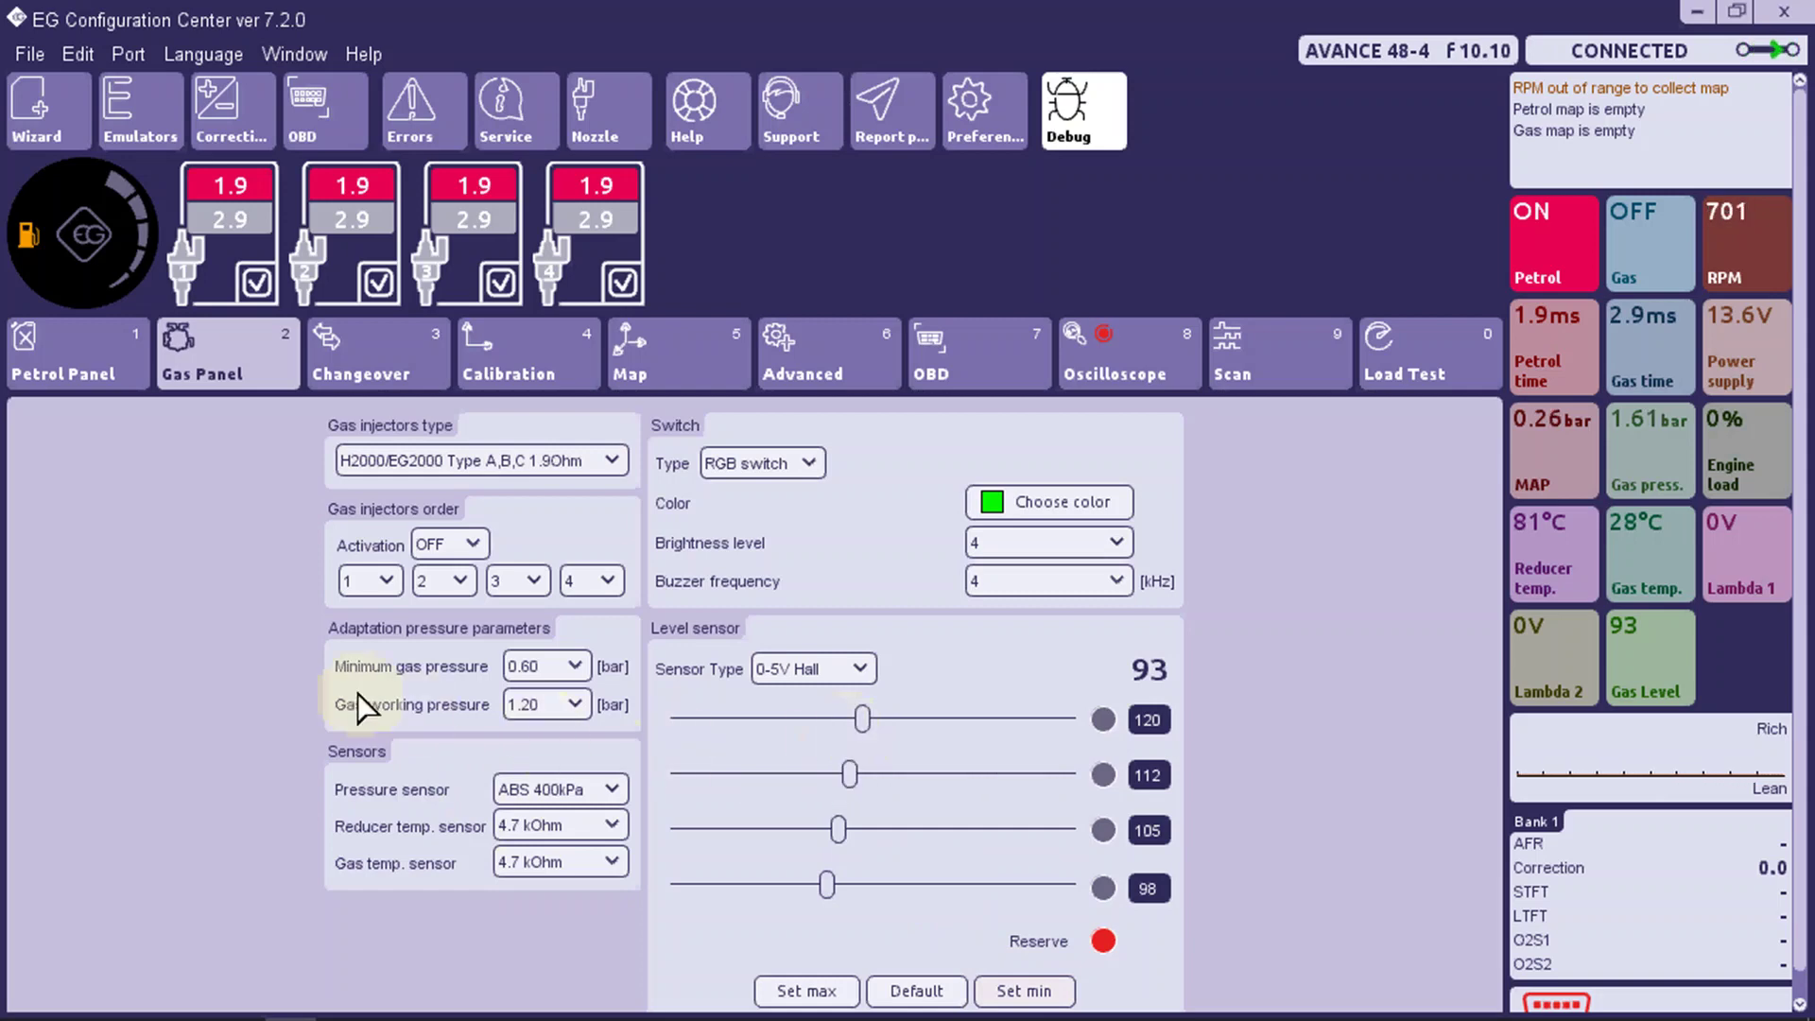
# Review the reducer temperature options for the changeover to gas.
pyautogui.click(373, 371)
pyautogui.click(631, 523)
pyautogui.click(629, 520)
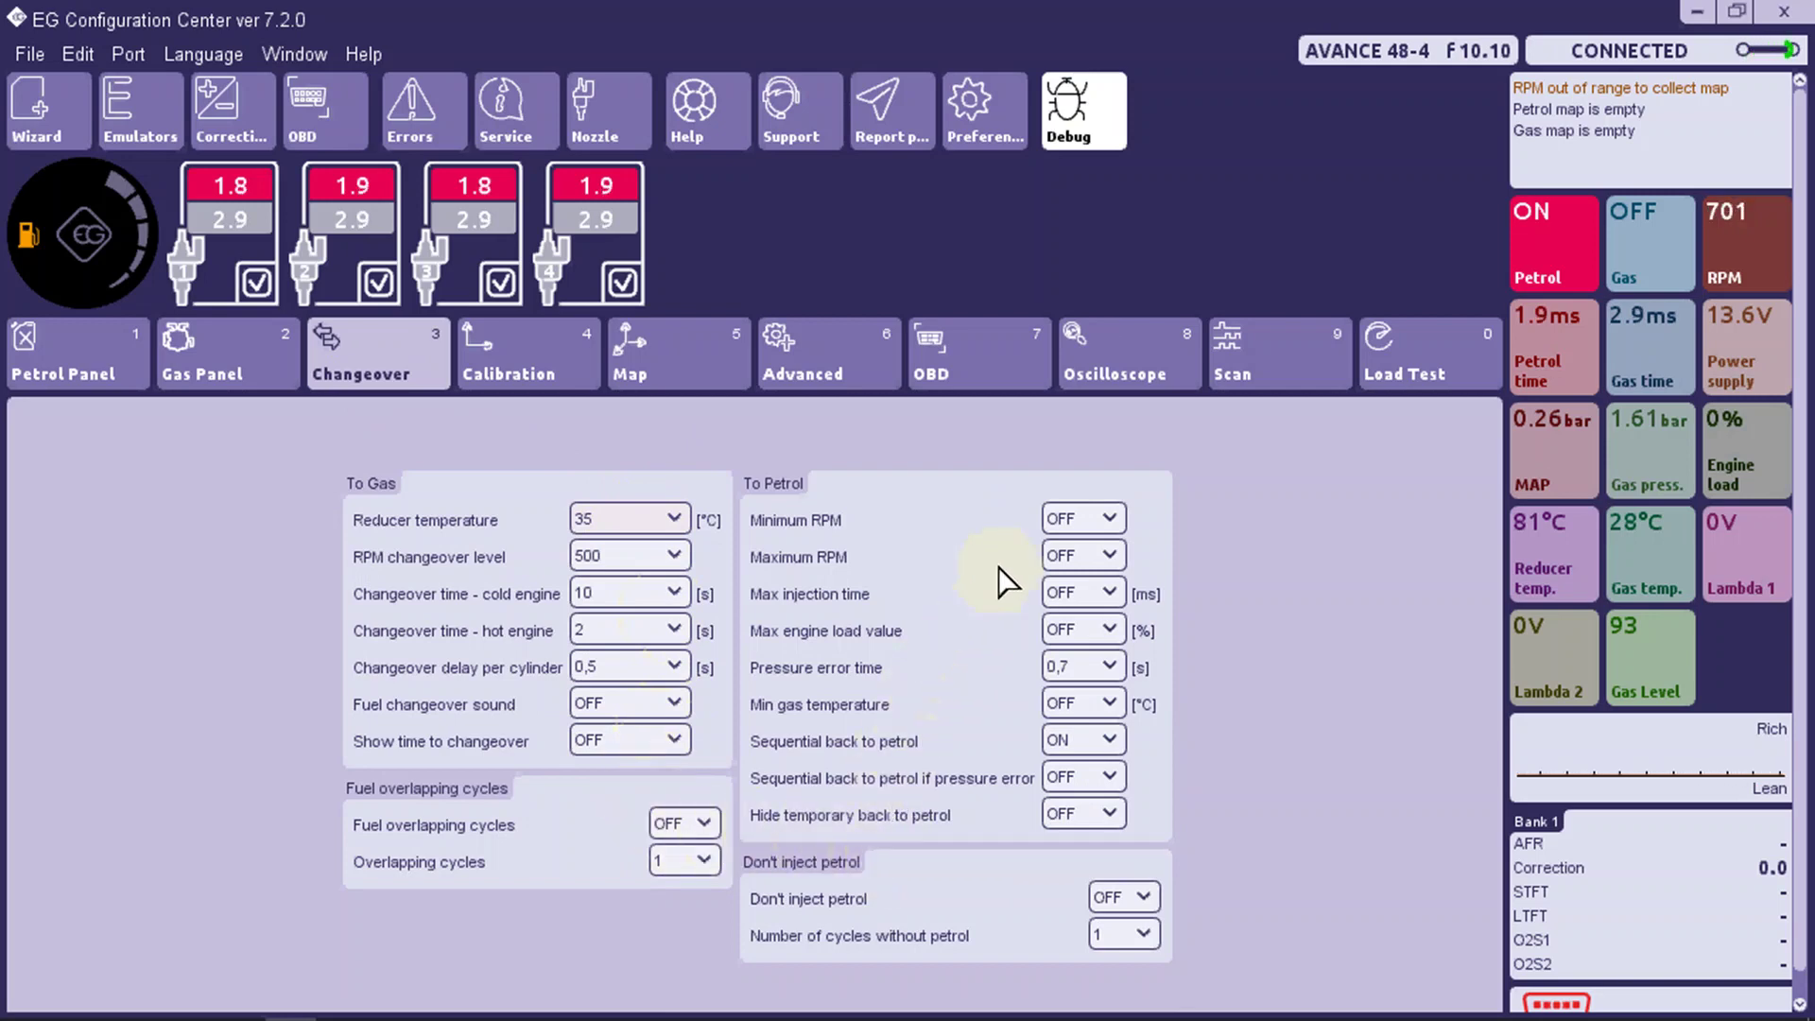
# Run the automatic protocol search for the ECU's OBD connection.
pyautogui.click(972, 367)
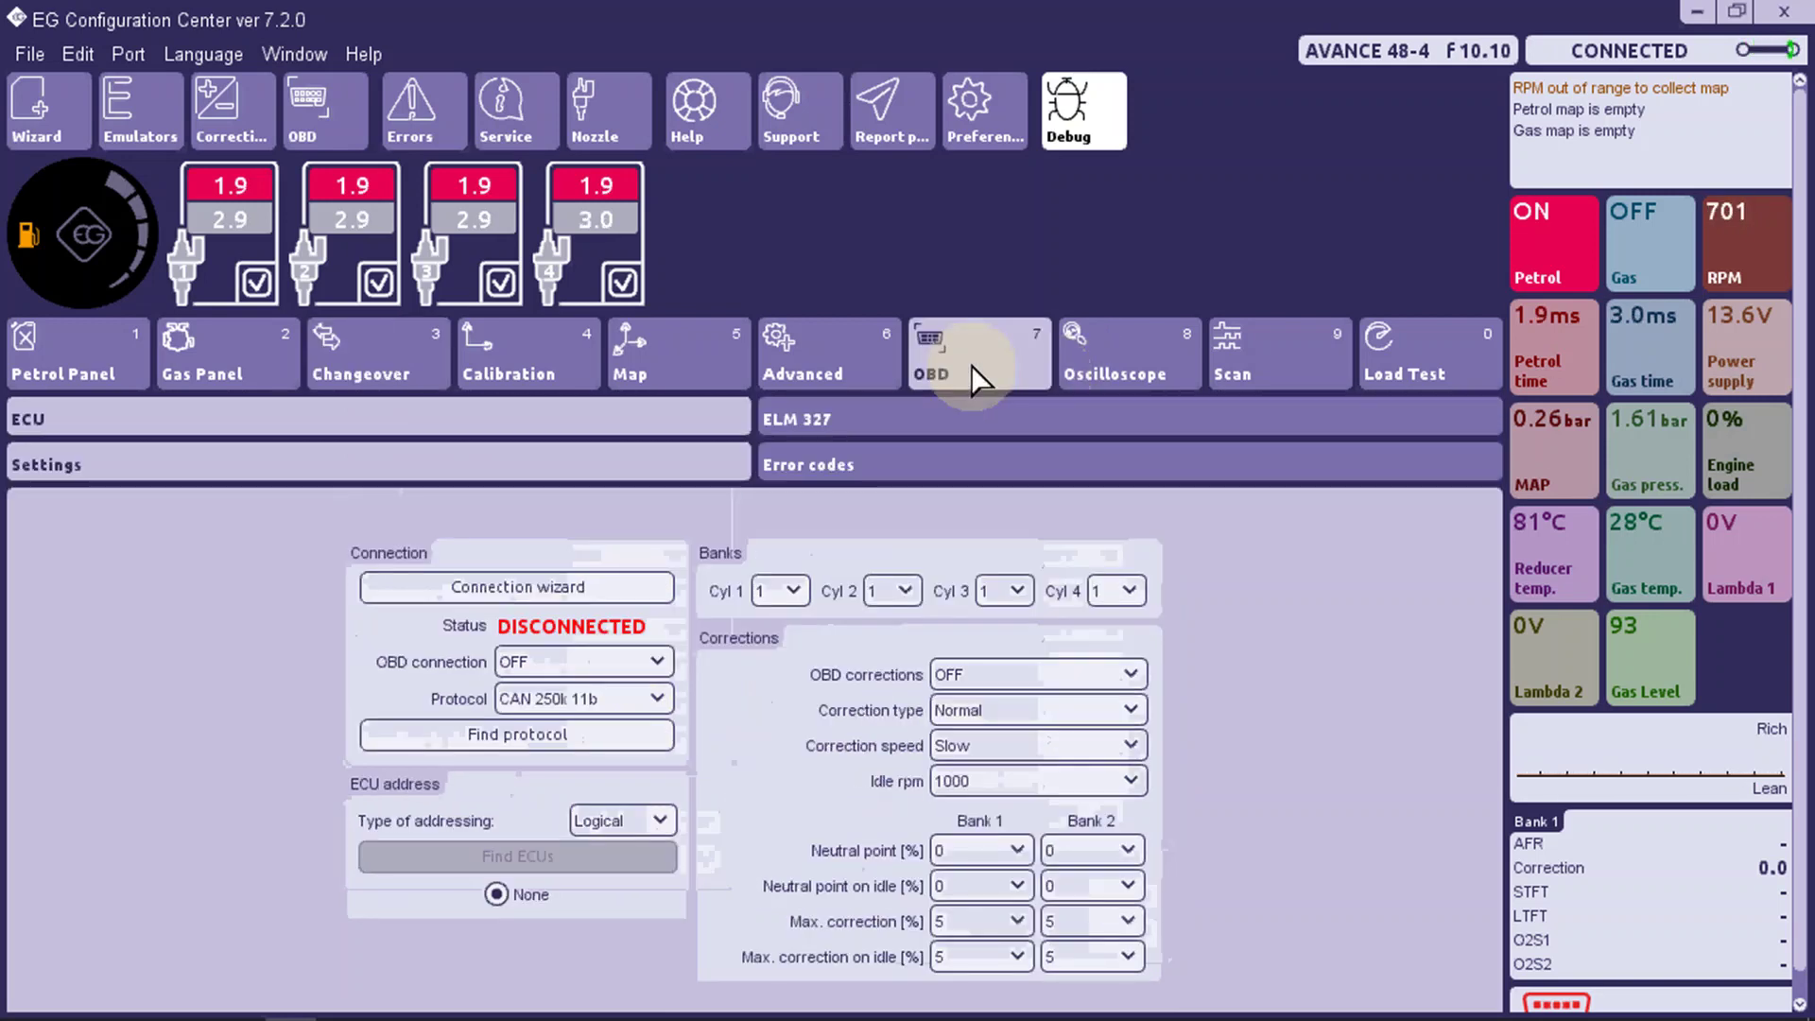
pyautogui.click(558, 736)
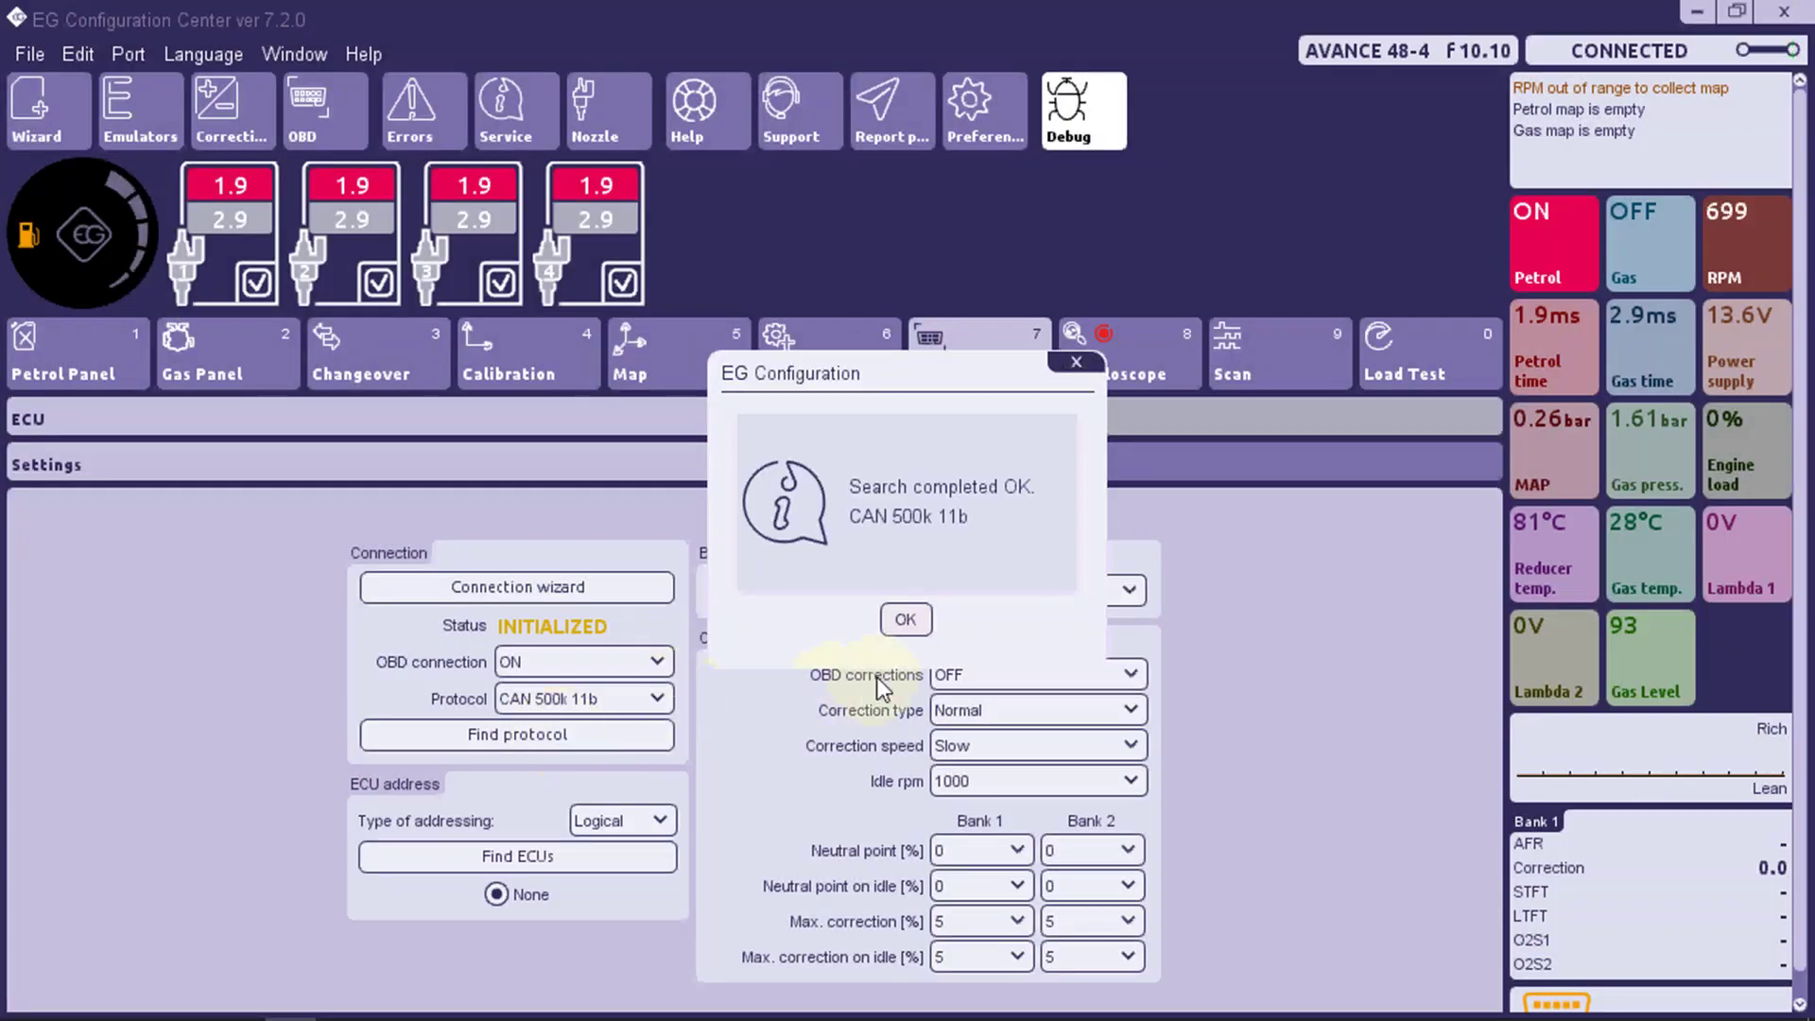
pyautogui.click(905, 620)
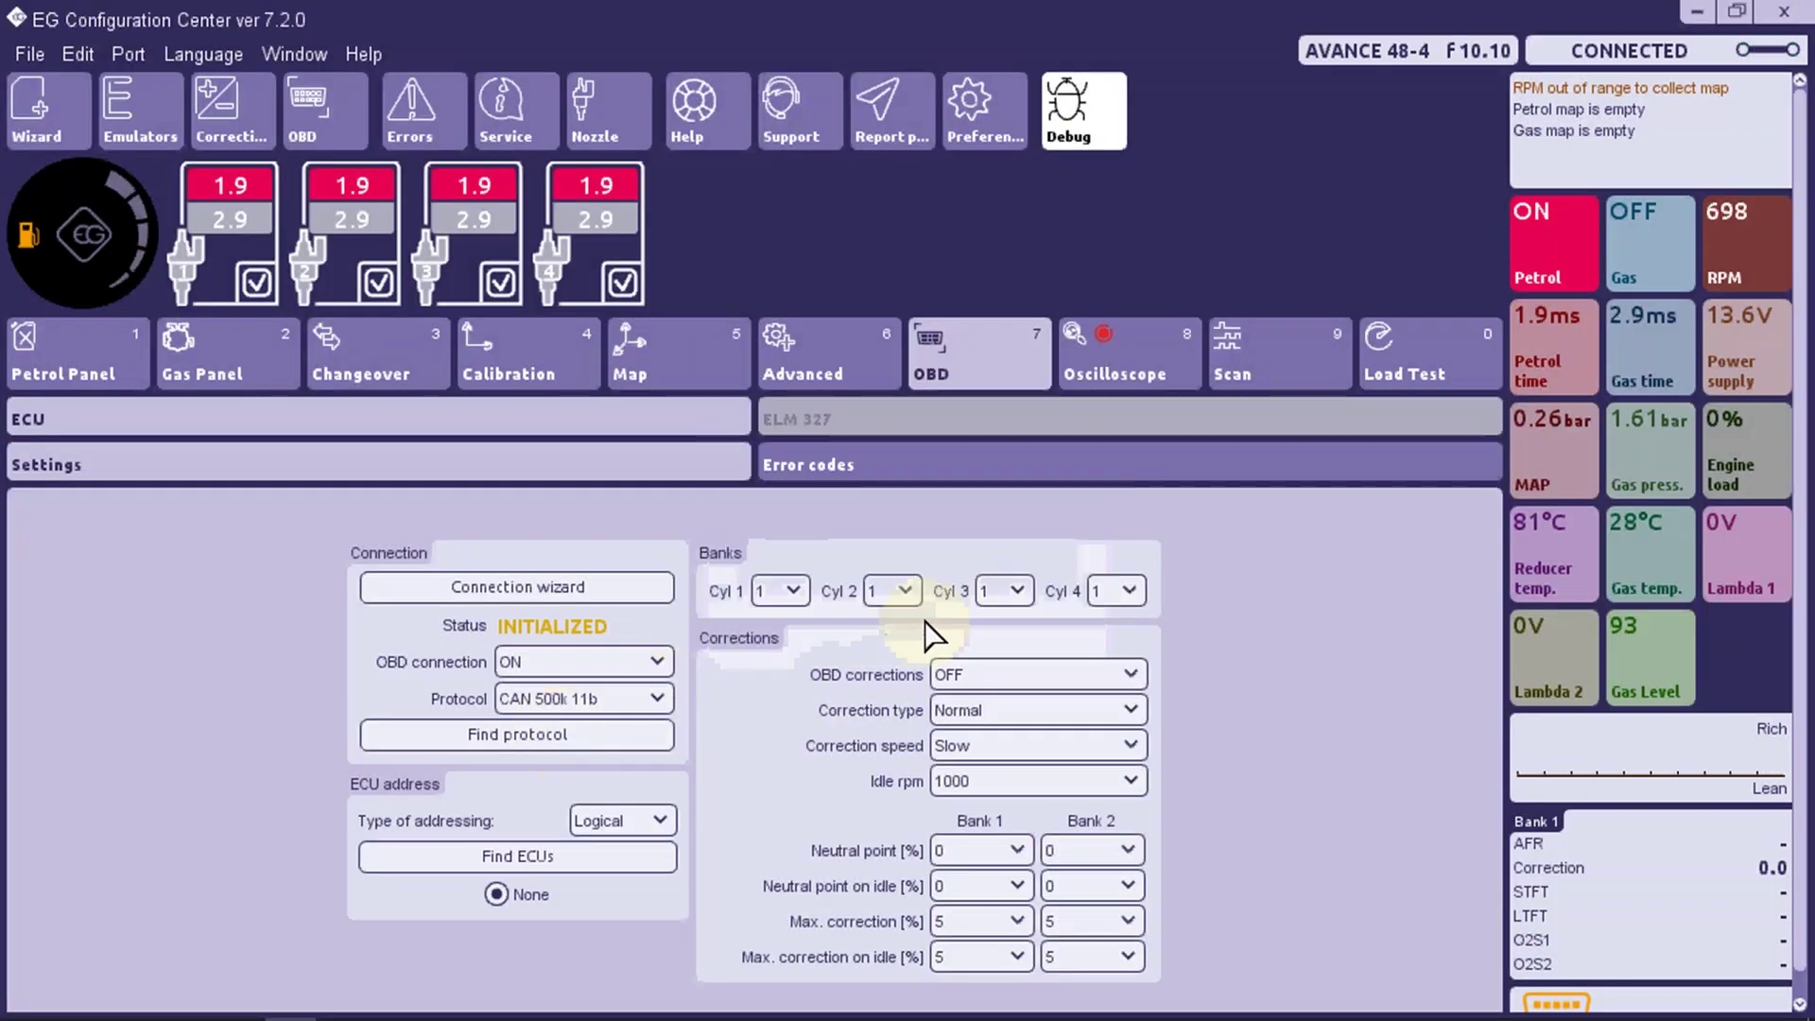
# Find the ECUs on the OBD connection and select address 0x7E8.
pyautogui.click(525, 855)
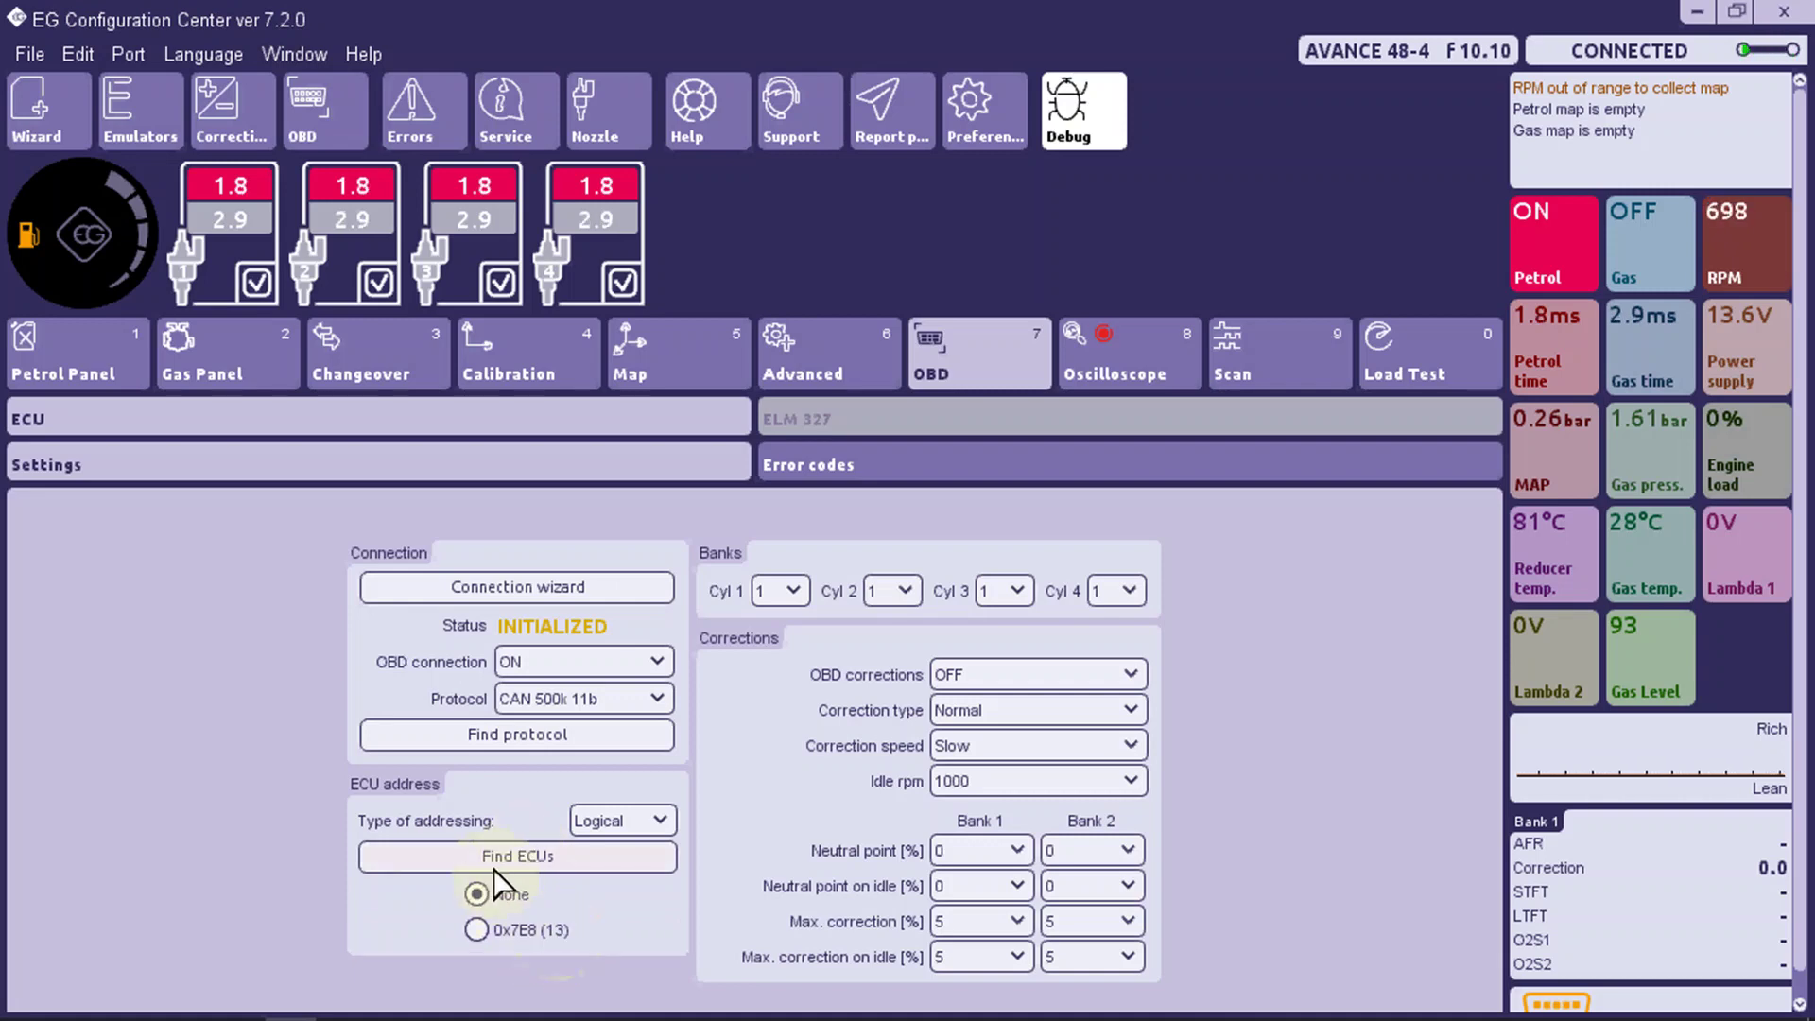
pyautogui.click(499, 864)
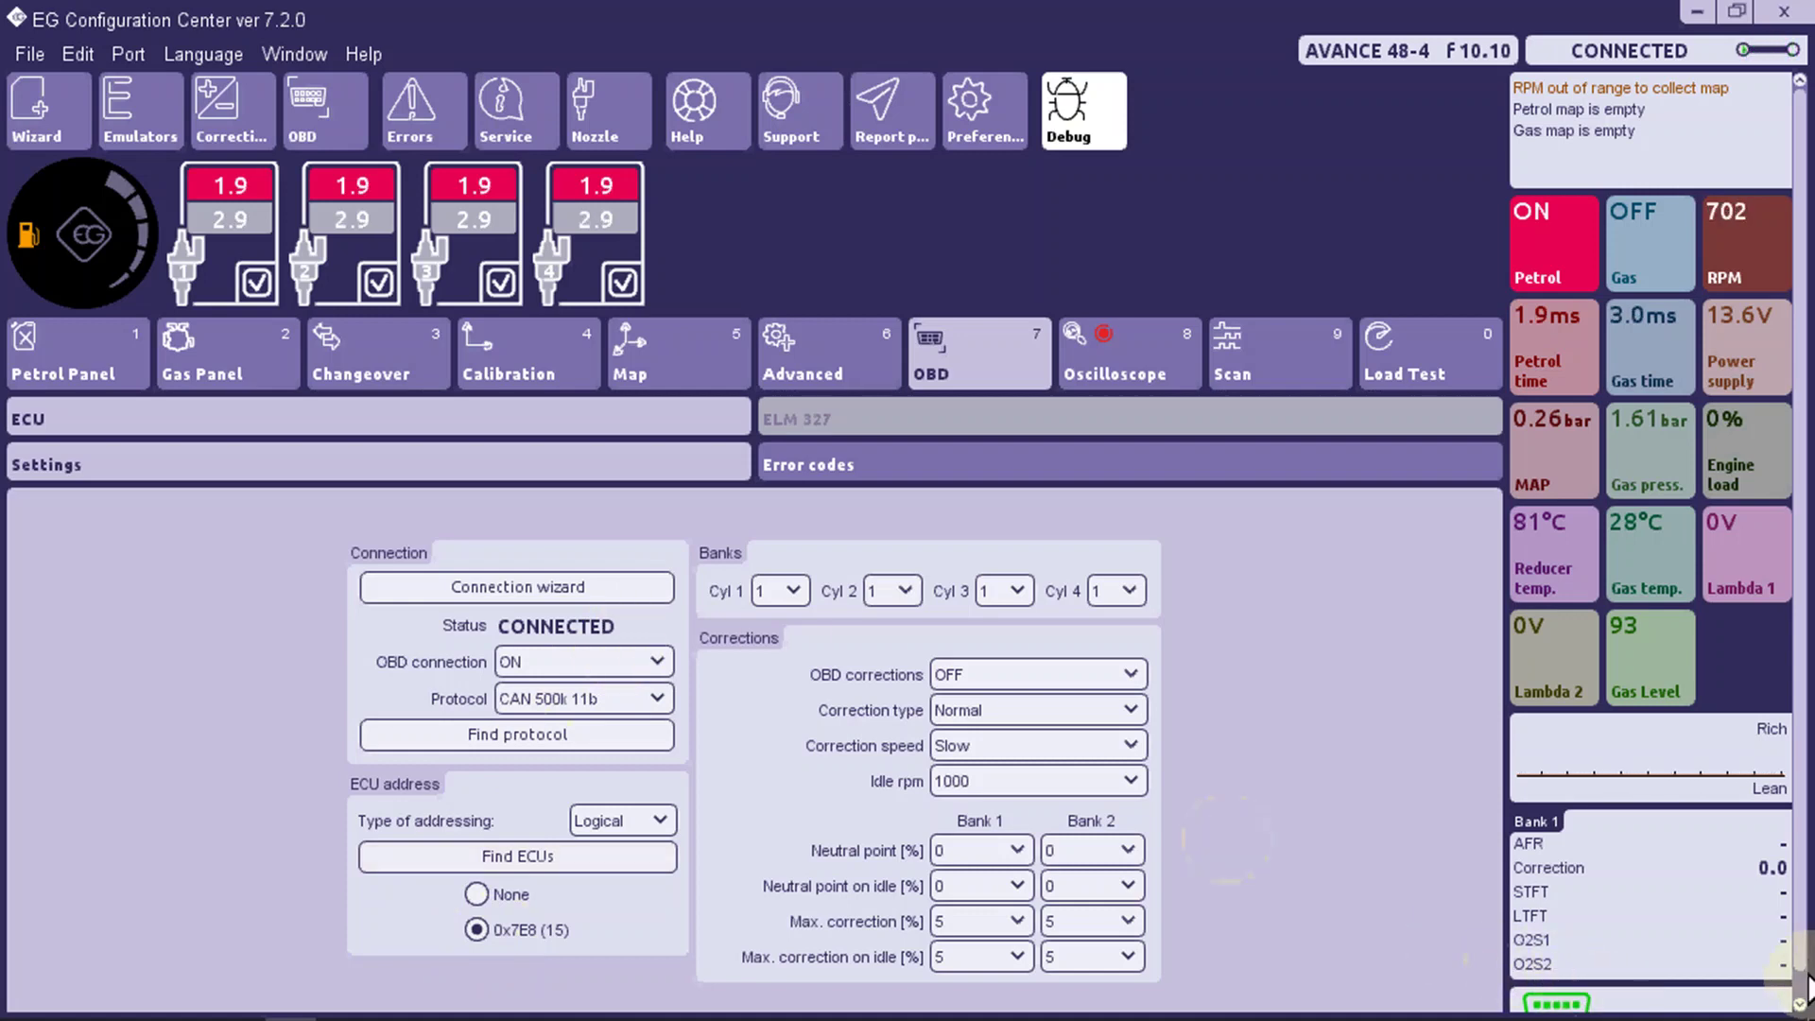
pyautogui.scroll(-1, 1806, 983)
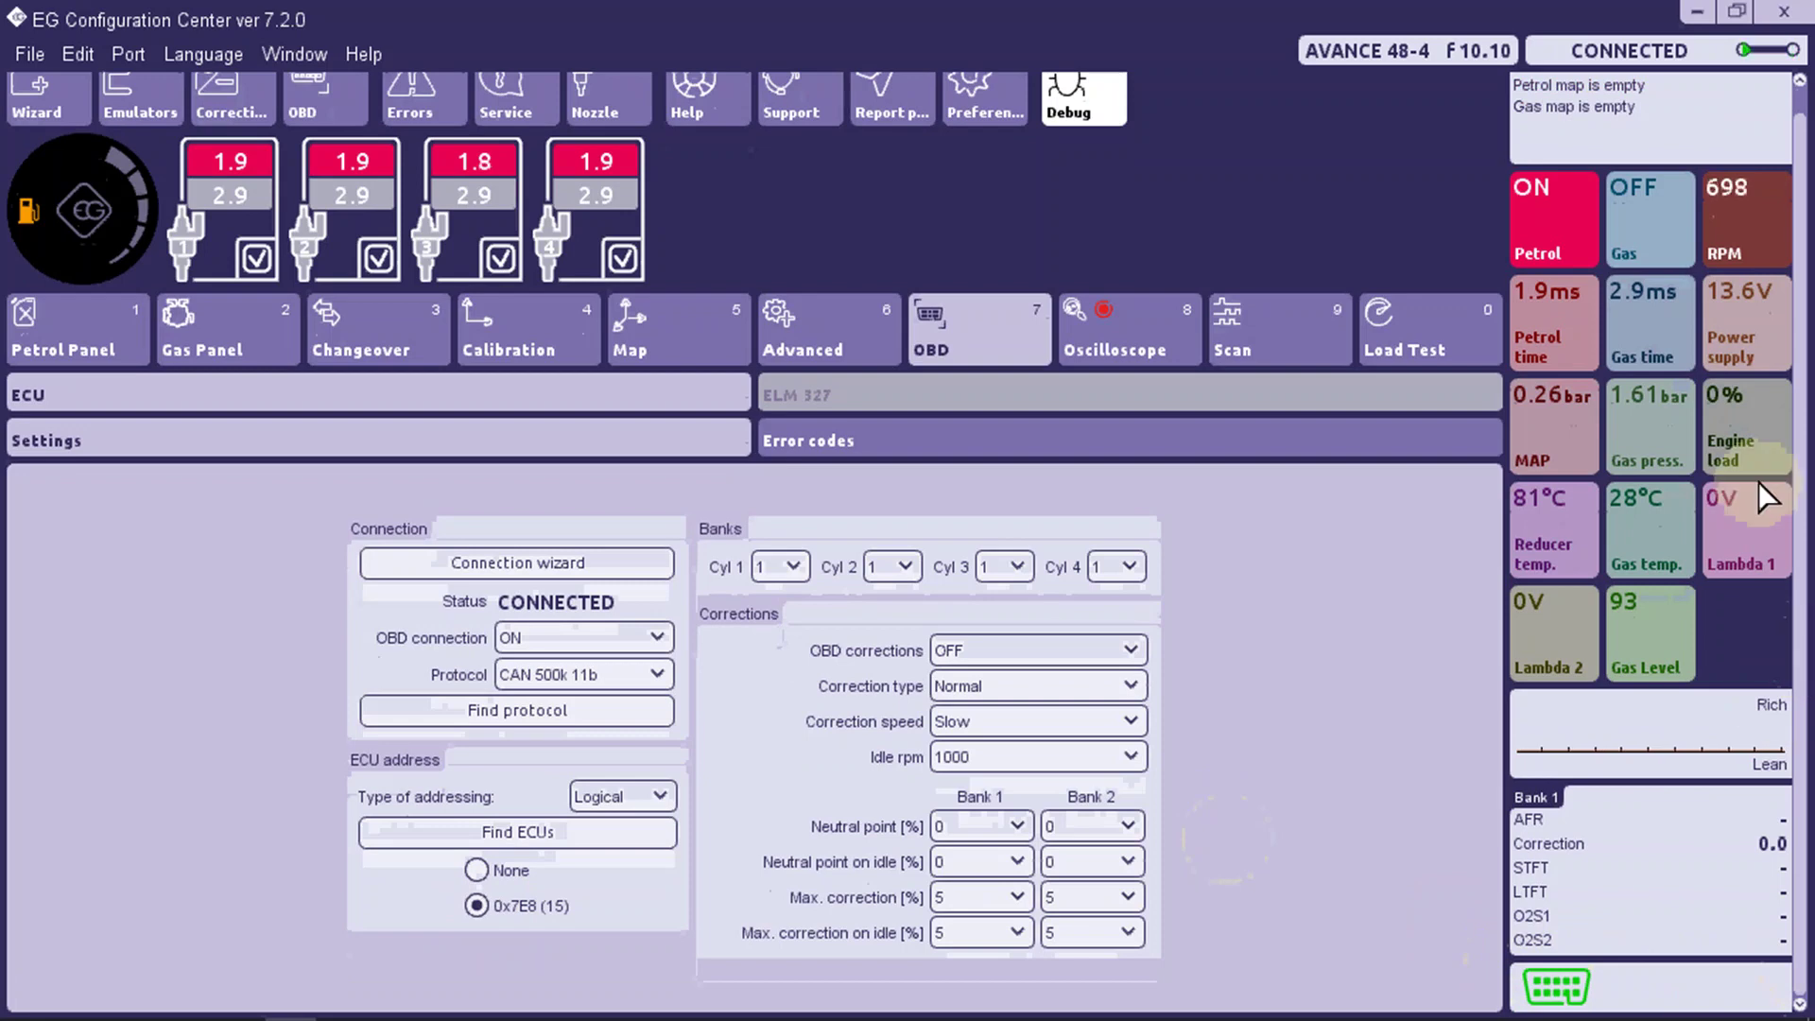
pyautogui.scroll(1, 1806, 111)
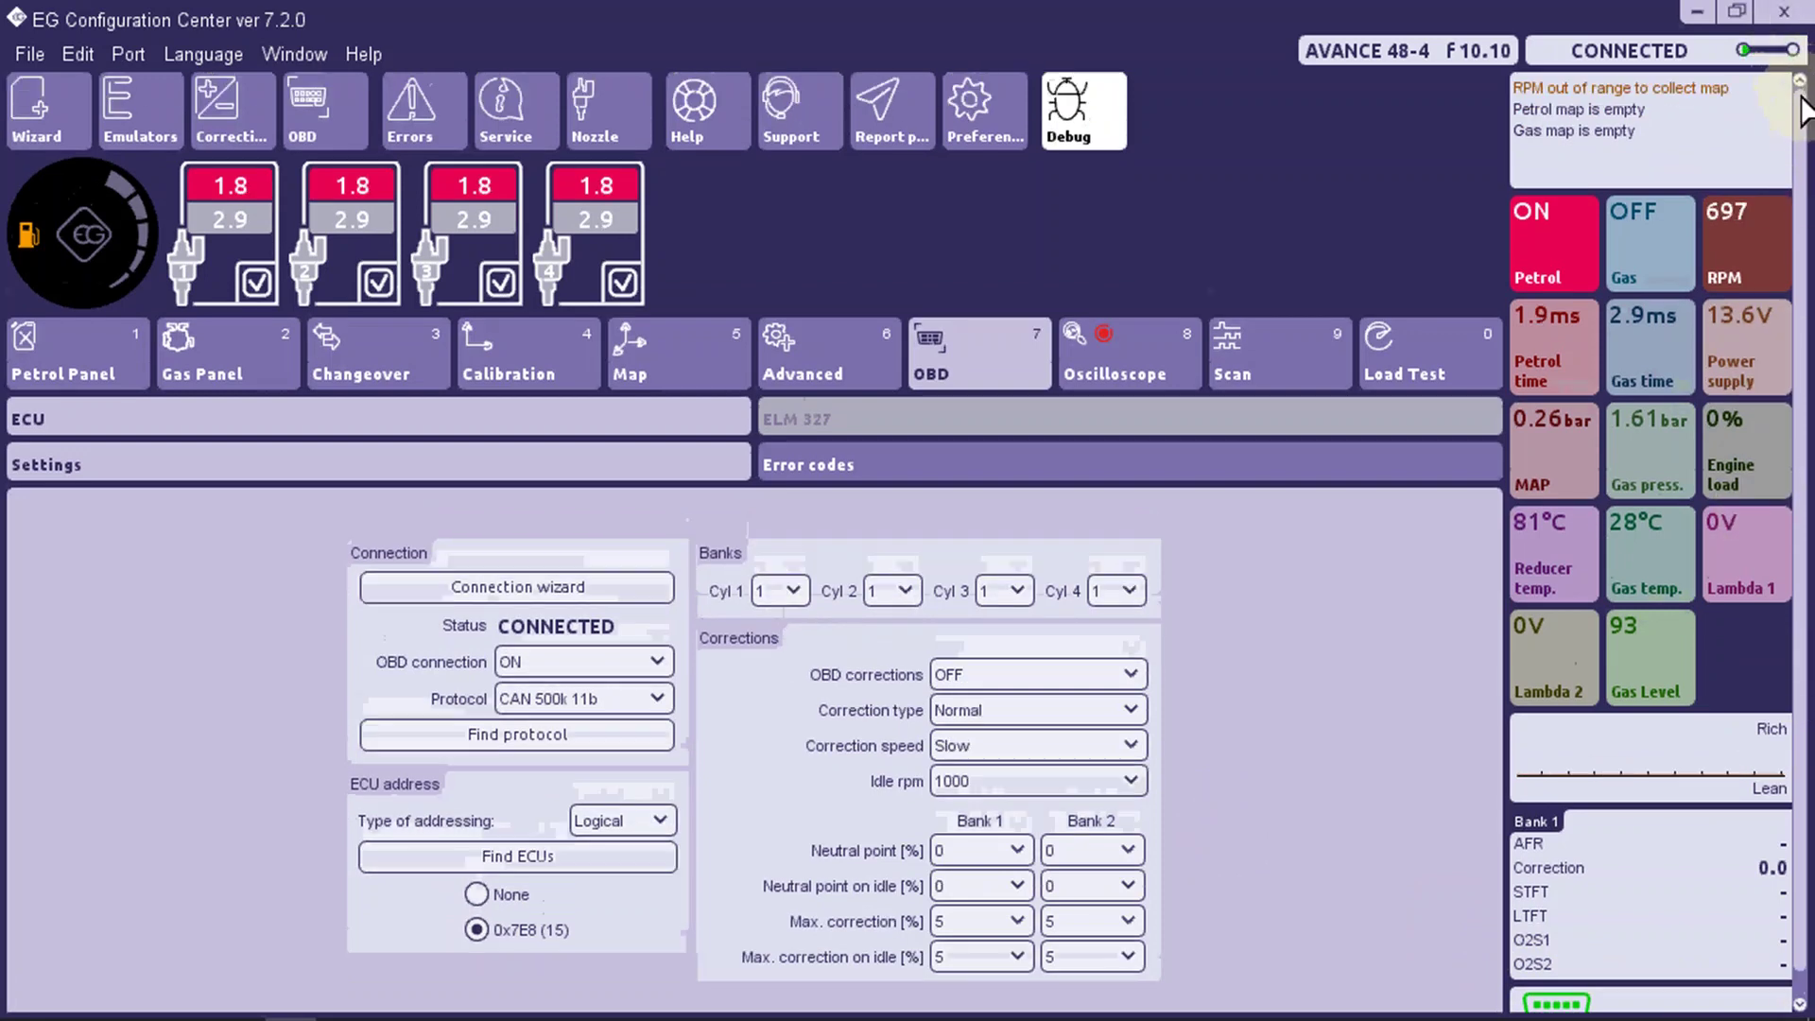
# Enable OBD reading of oxygen sensors B1 S1 and B1 S2, short term fuel trim 1 and long term fuel trim 1.
pyautogui.click(309, 128)
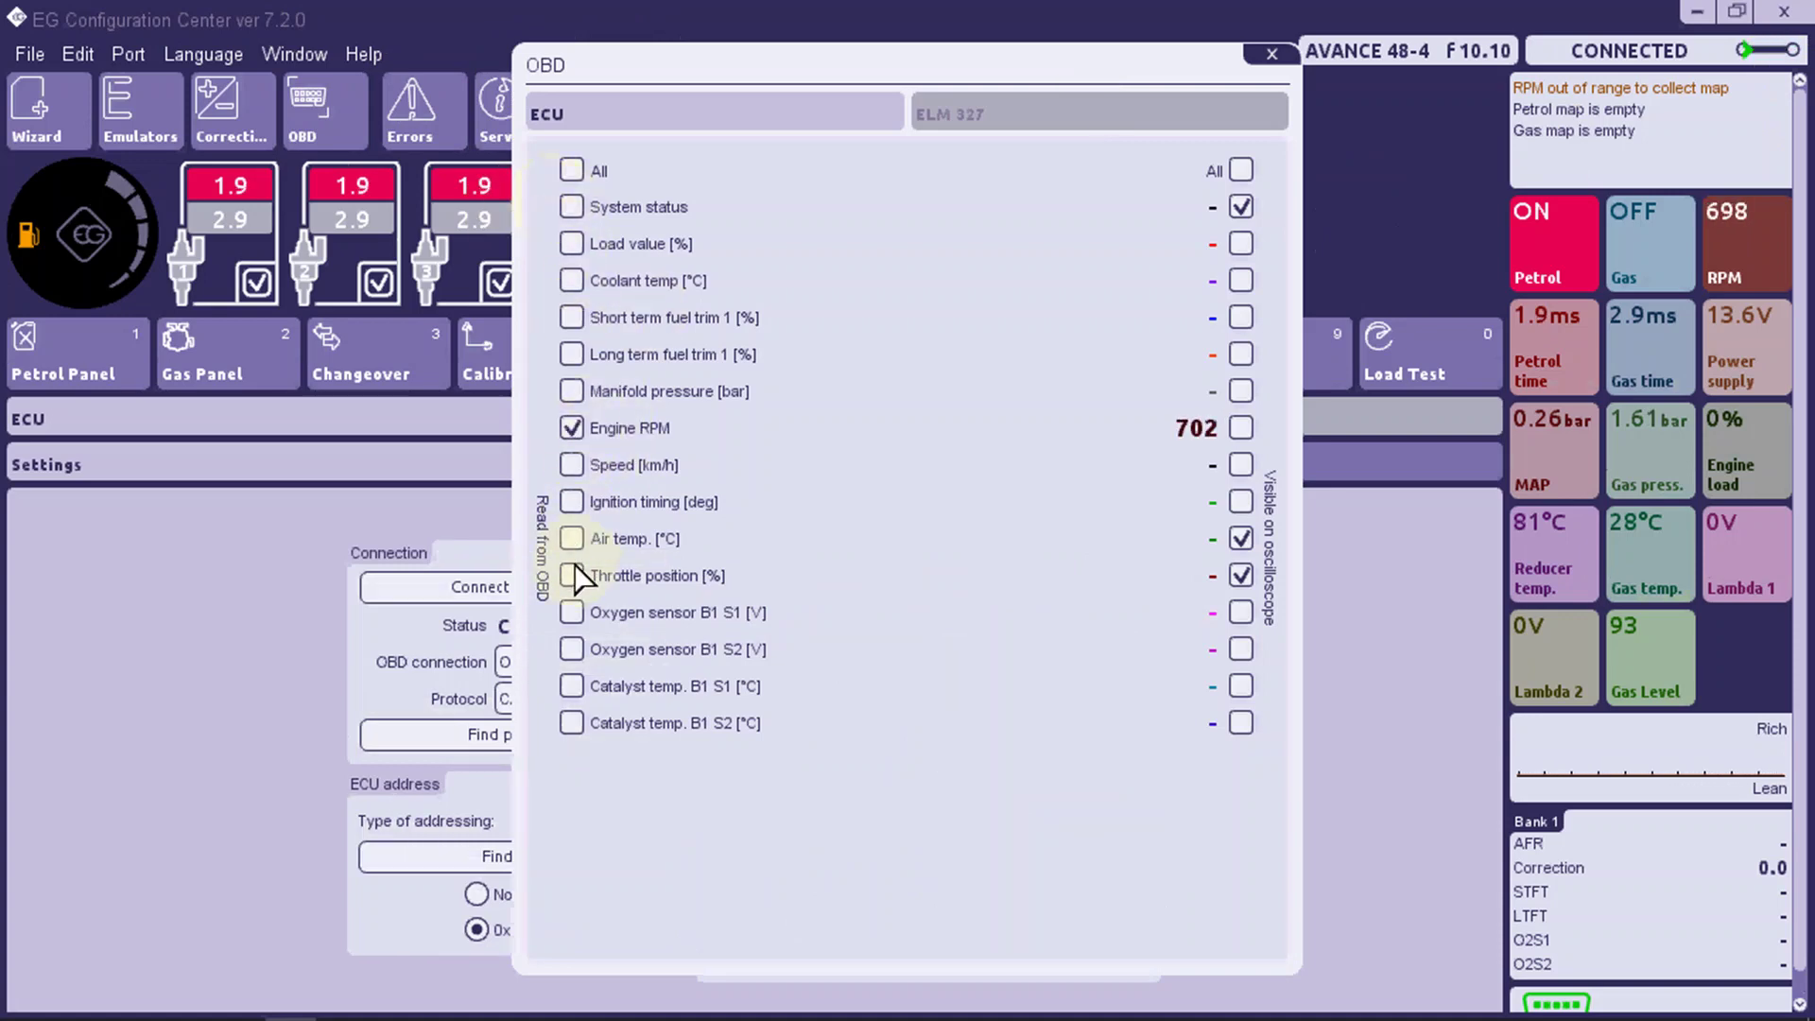
pyautogui.click(572, 648)
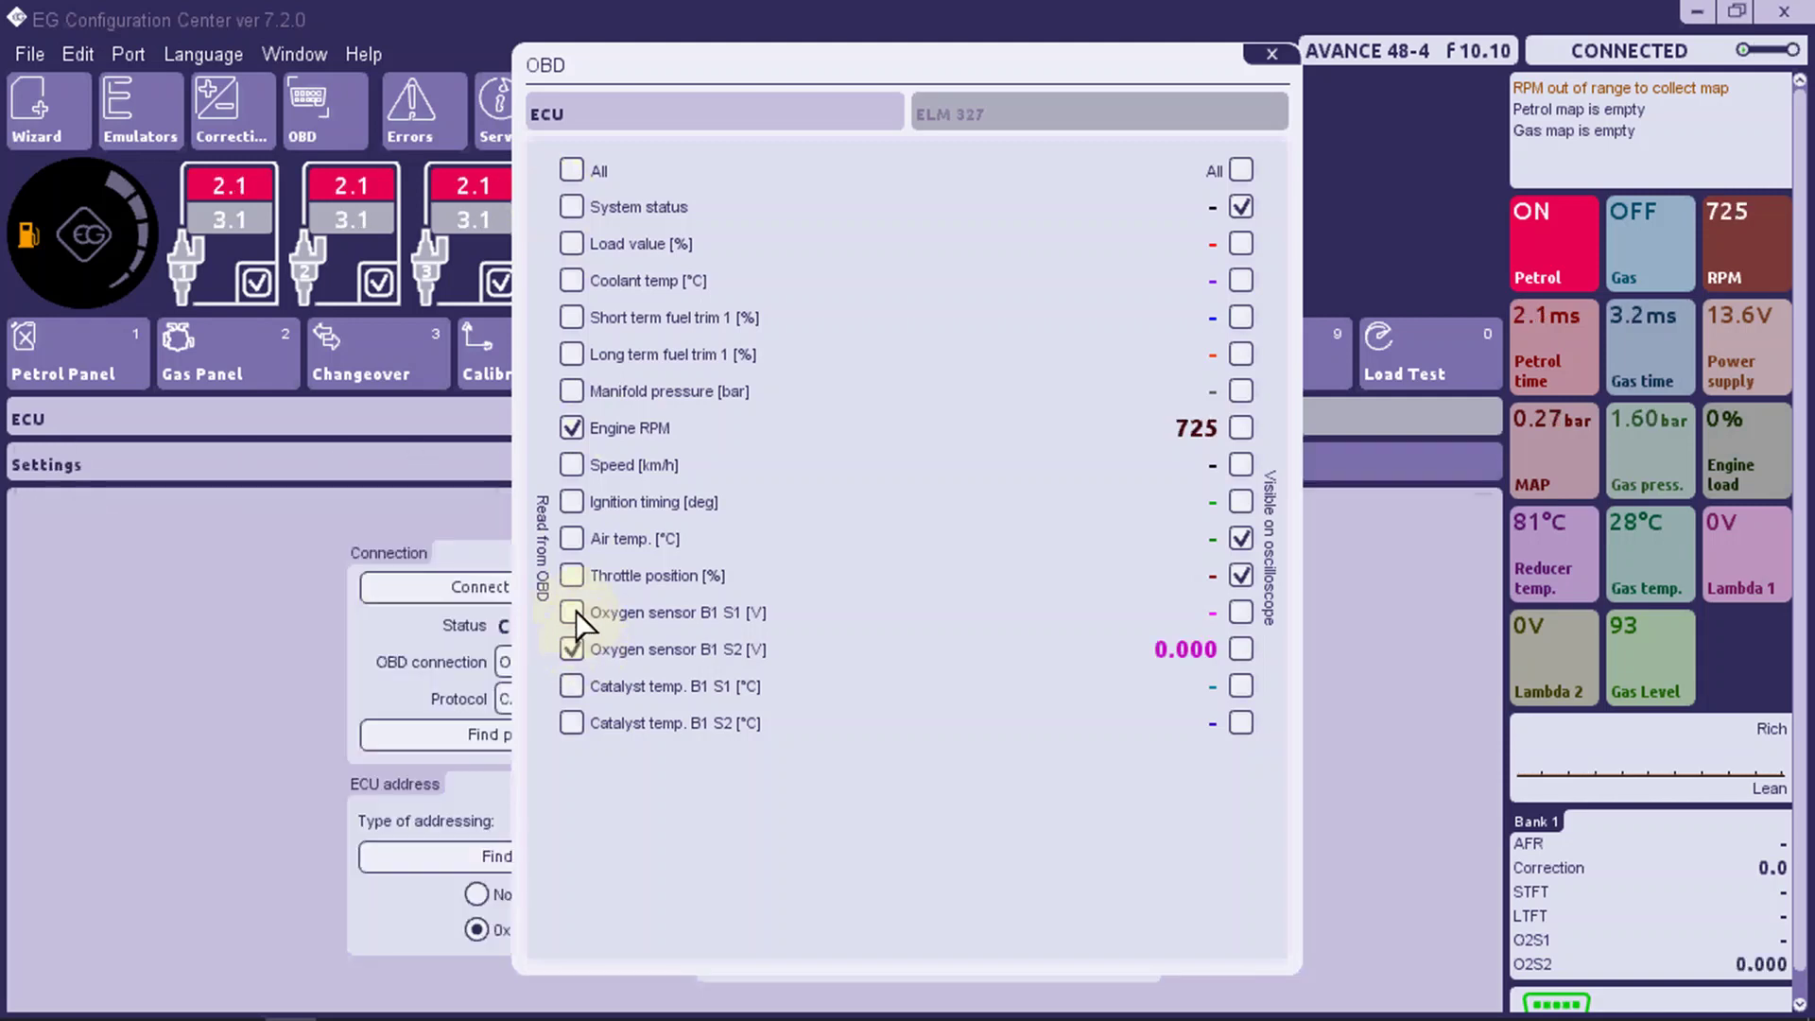
pyautogui.click(573, 612)
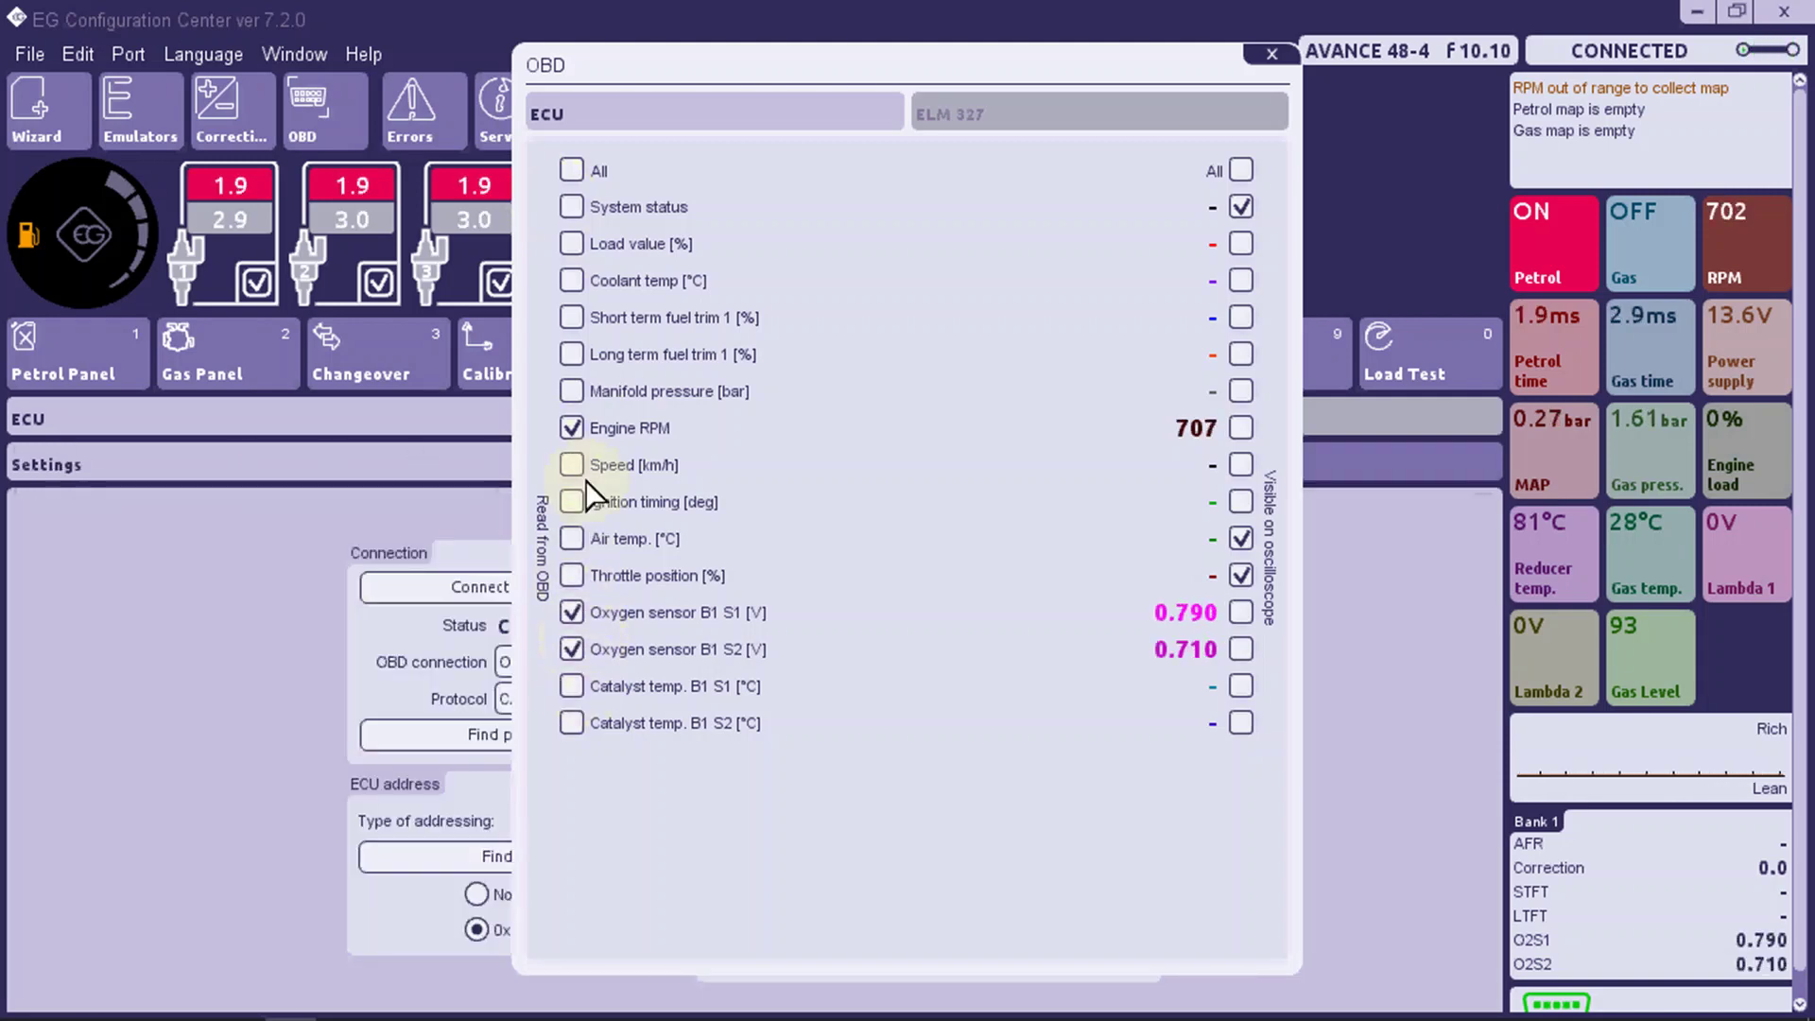
pyautogui.click(571, 320)
pyautogui.click(573, 355)
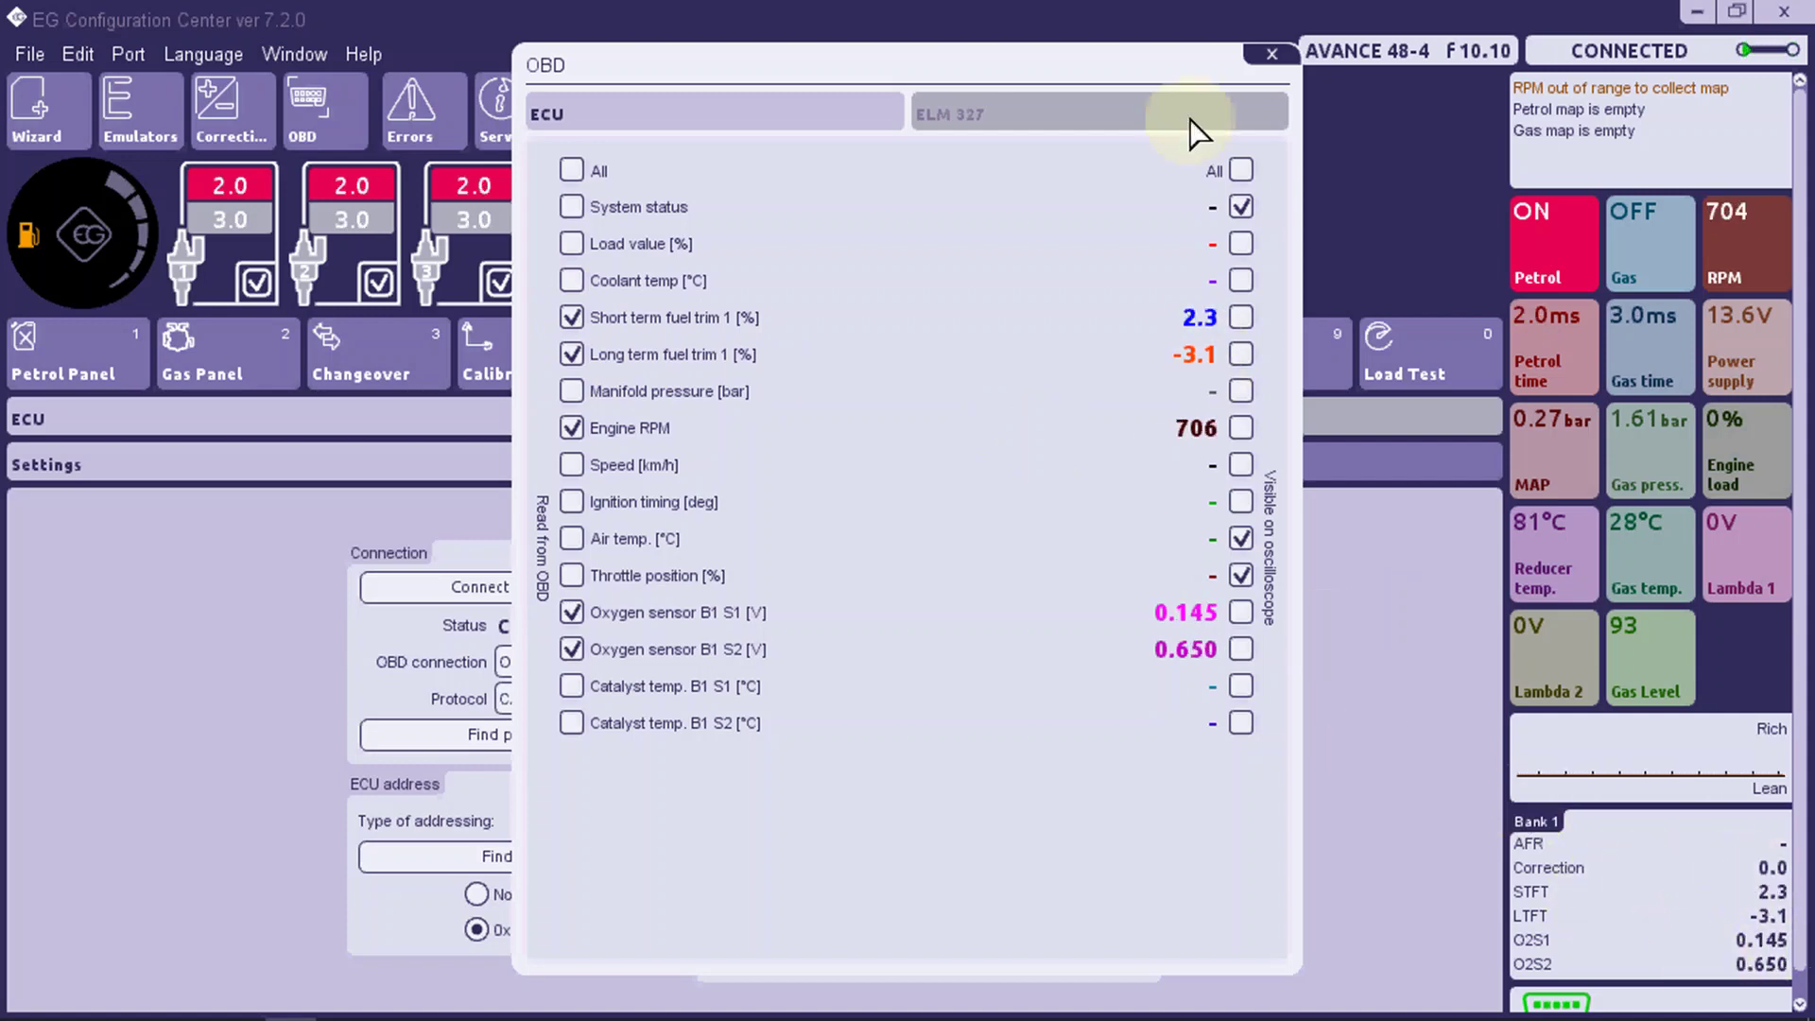
pyautogui.click(1272, 54)
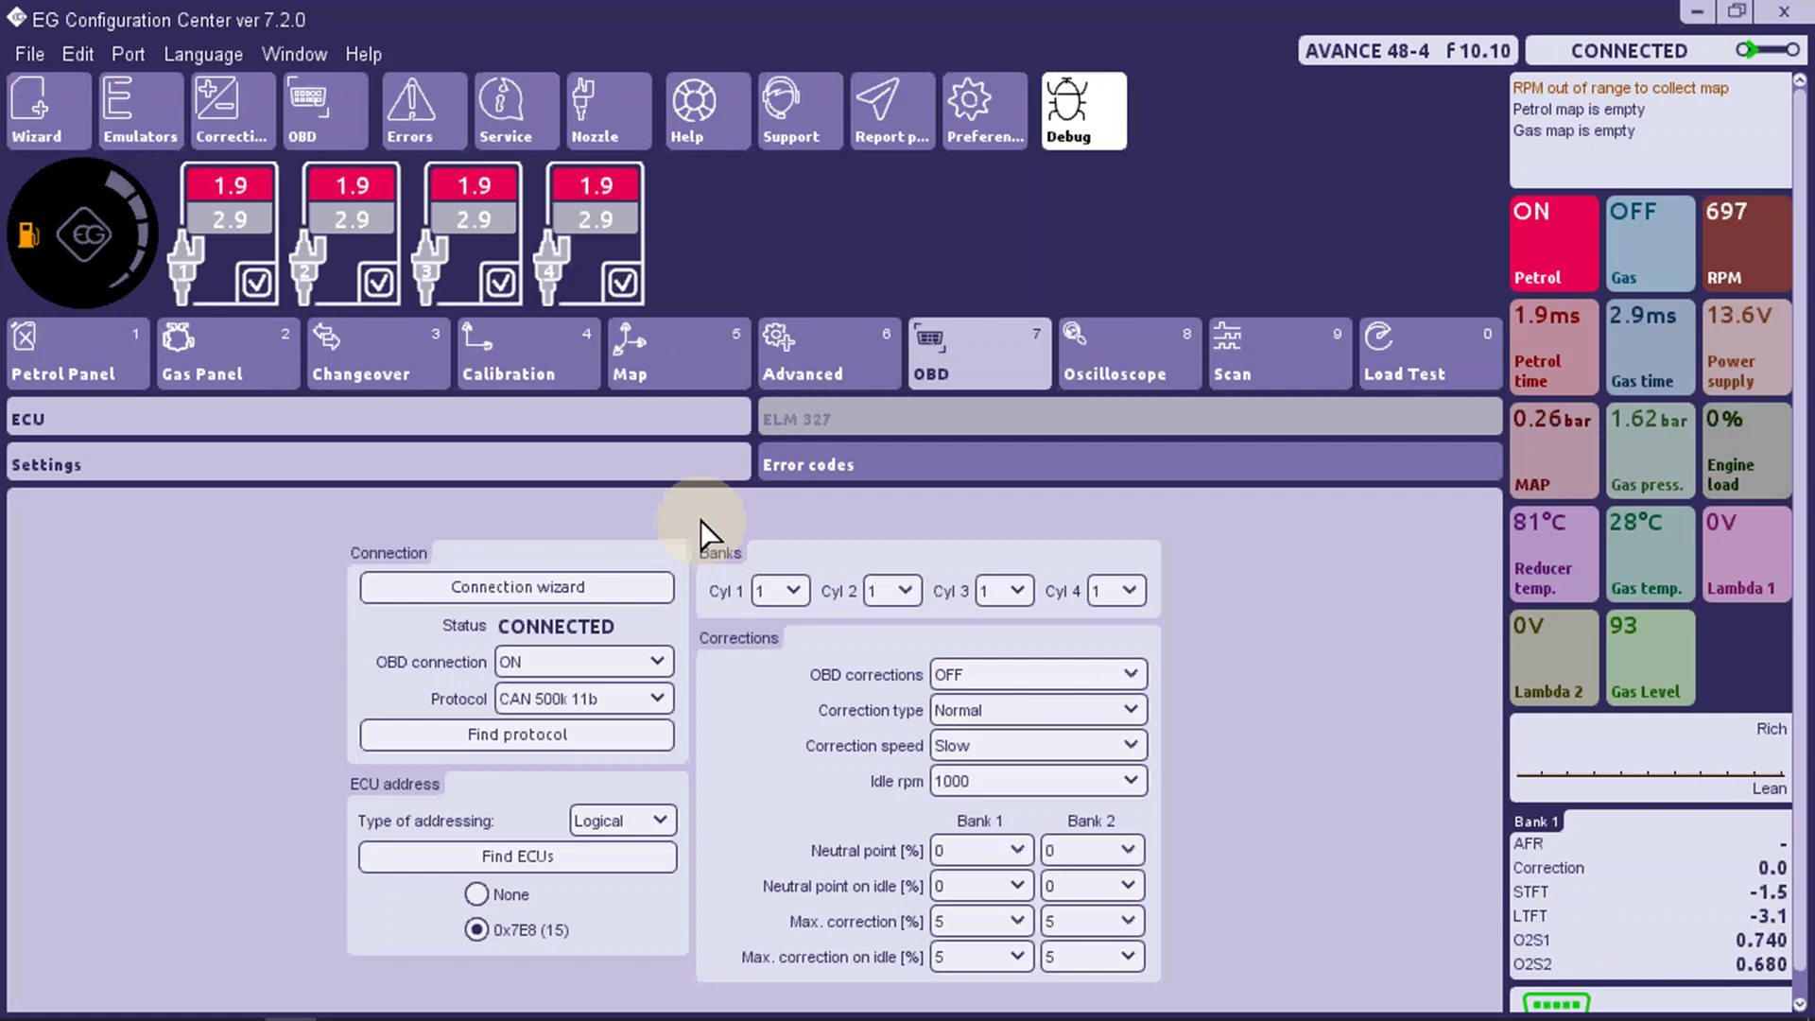
# Run the autocalibration at idle with the multiplier erased beforehand, and erase the gas map when it finishes.
pyautogui.click(508, 354)
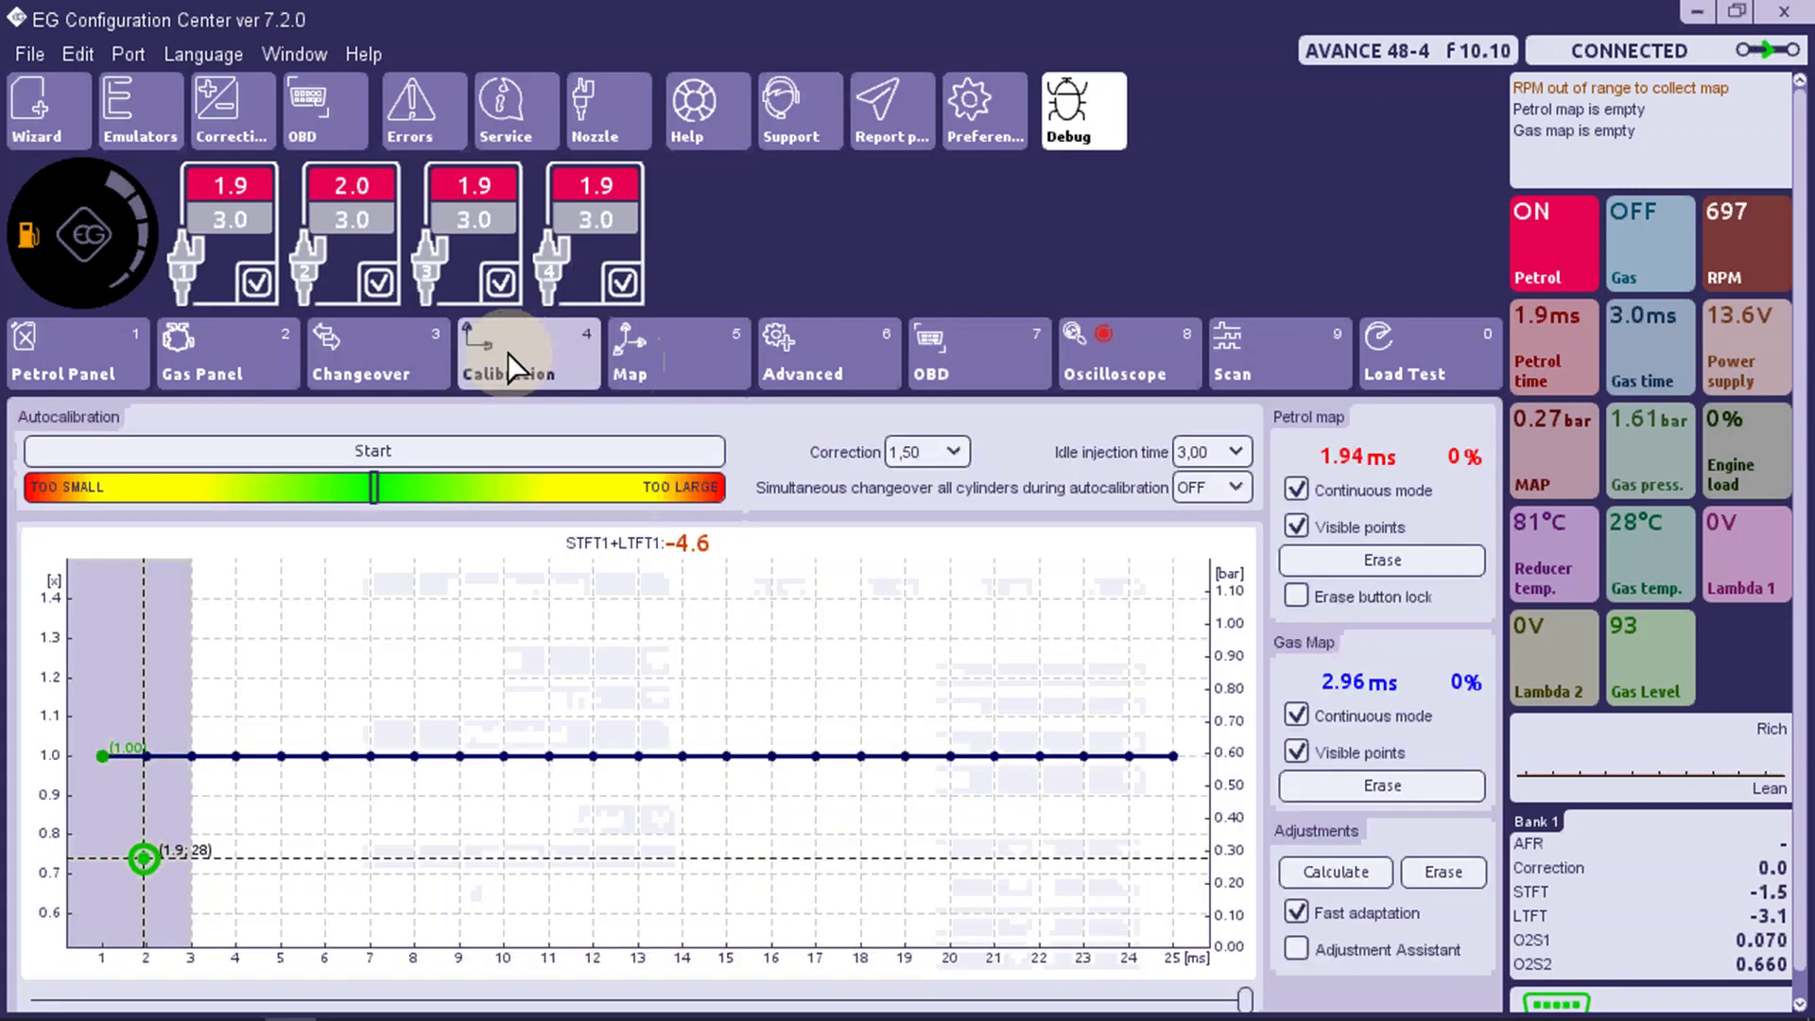
pyautogui.click(462, 450)
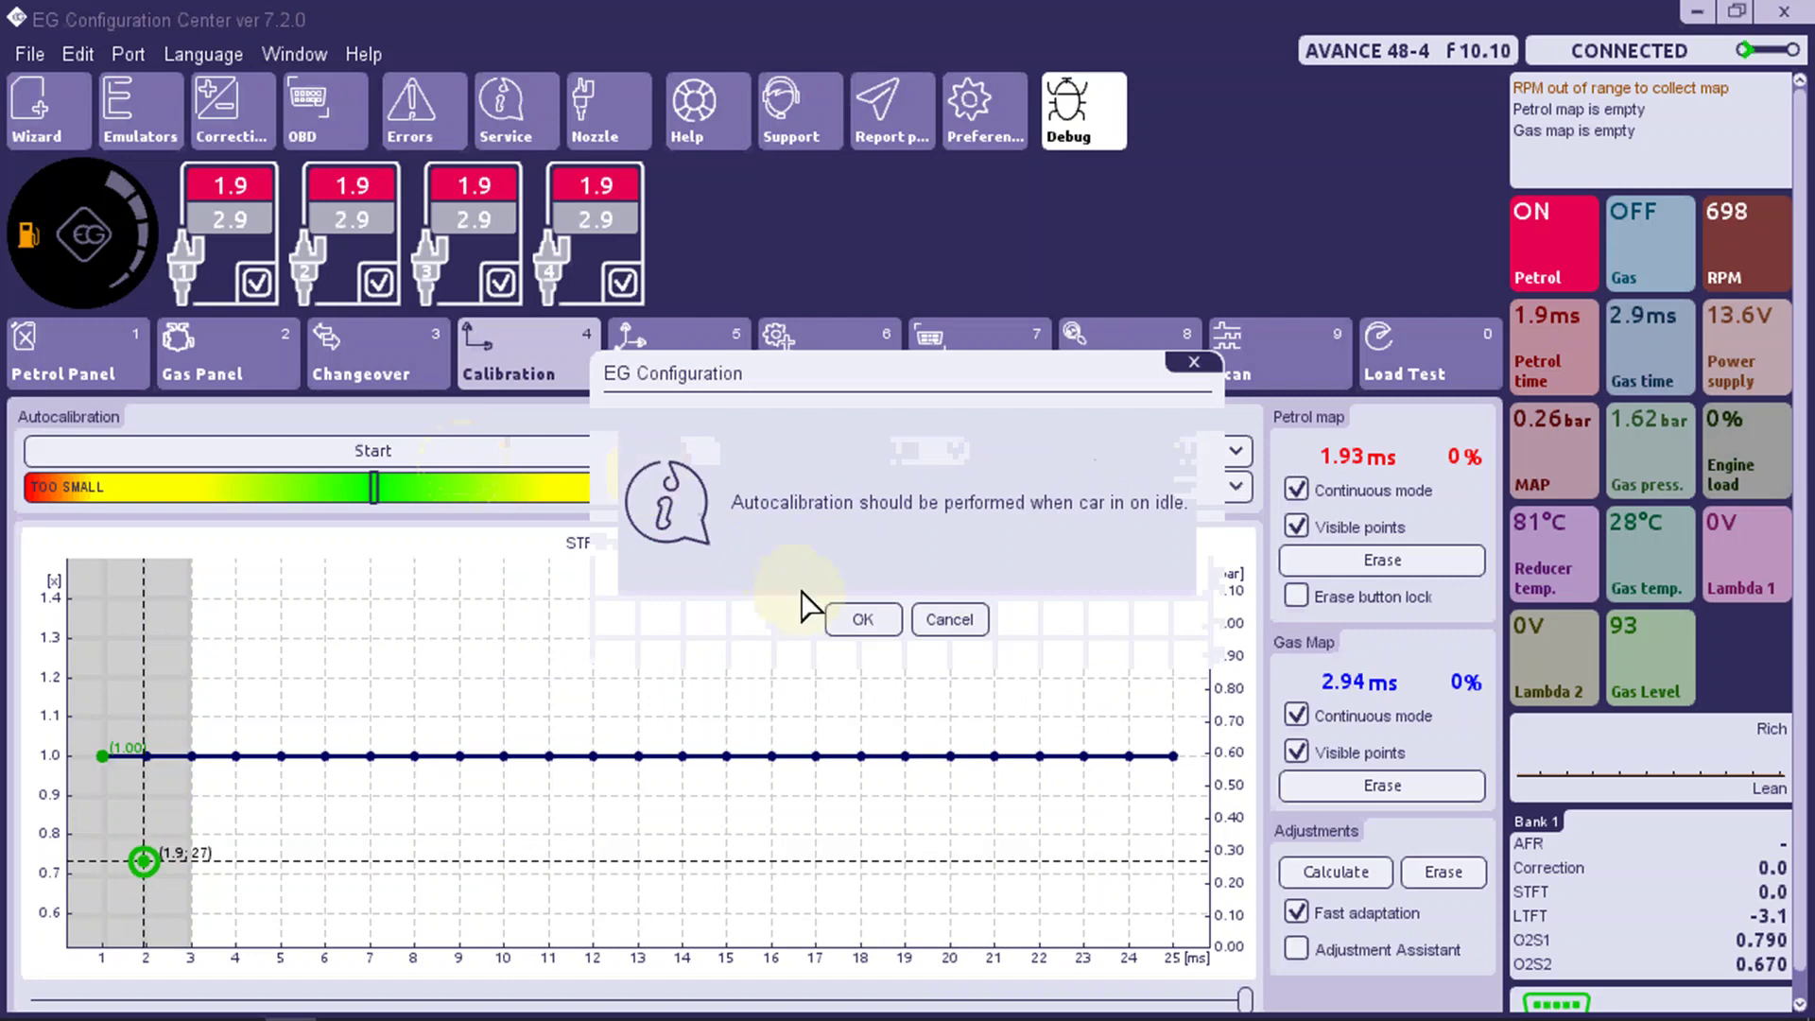
pyautogui.click(862, 621)
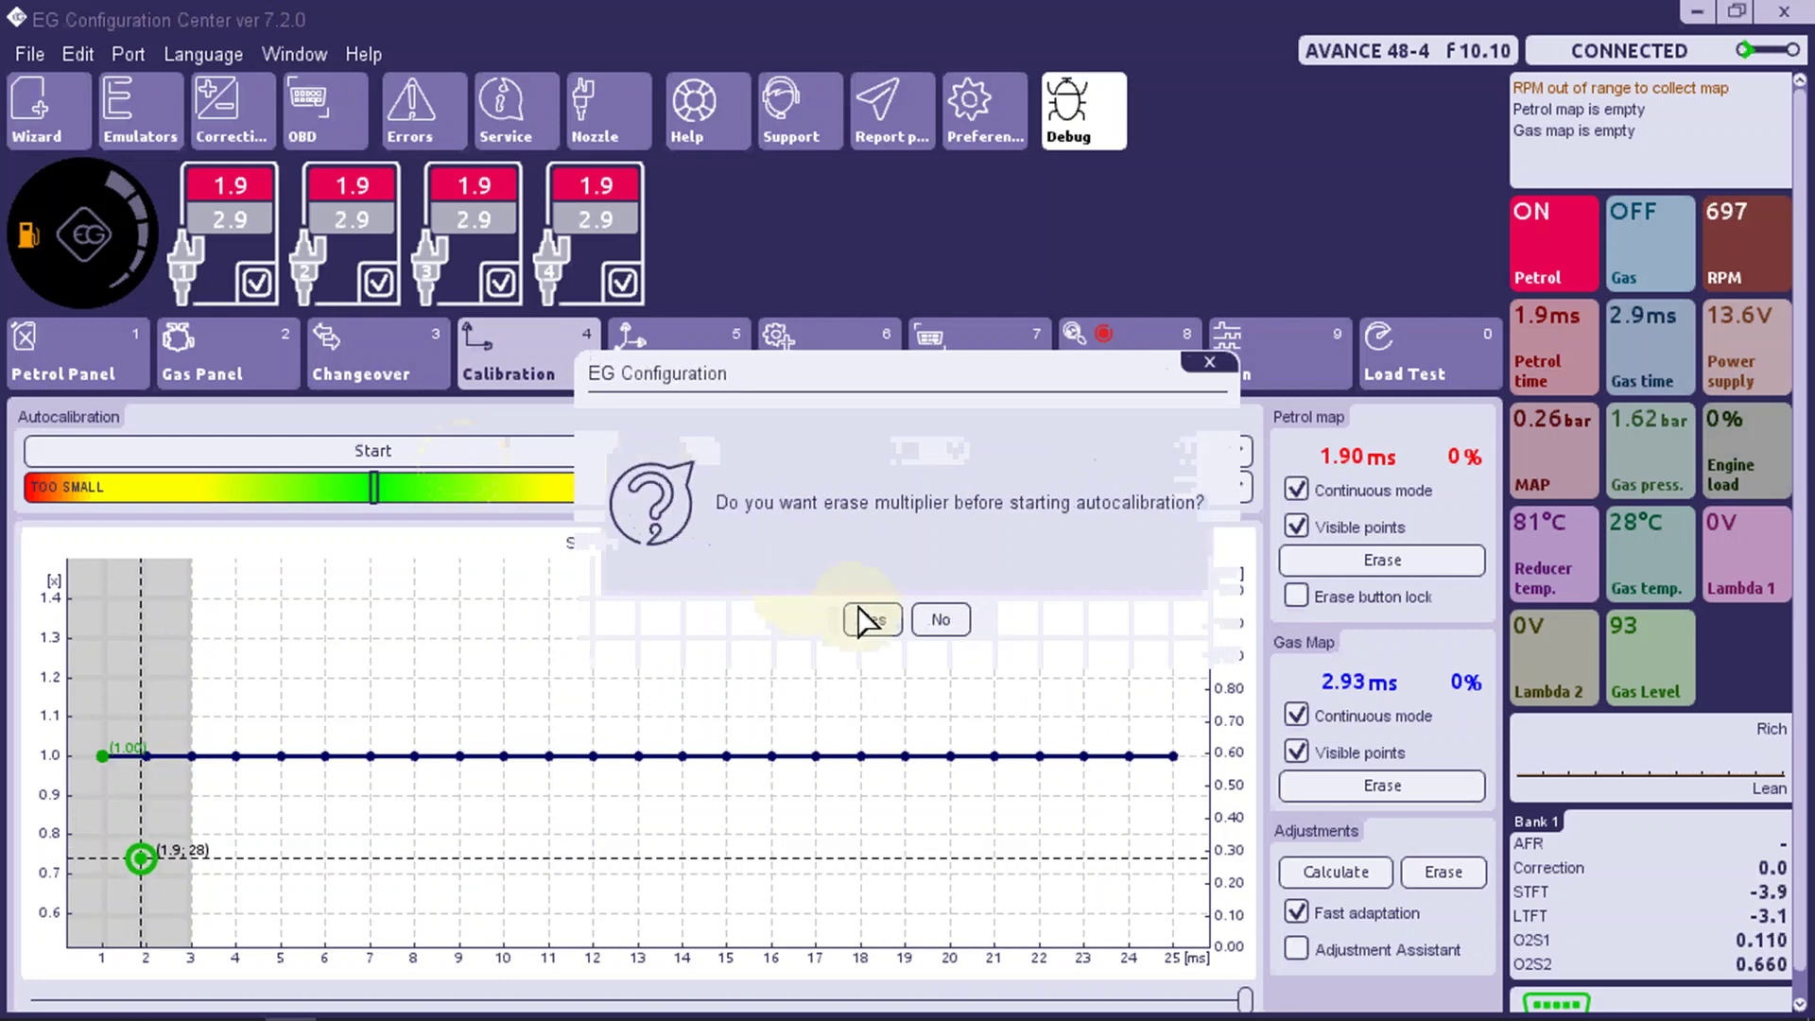
pyautogui.click(875, 620)
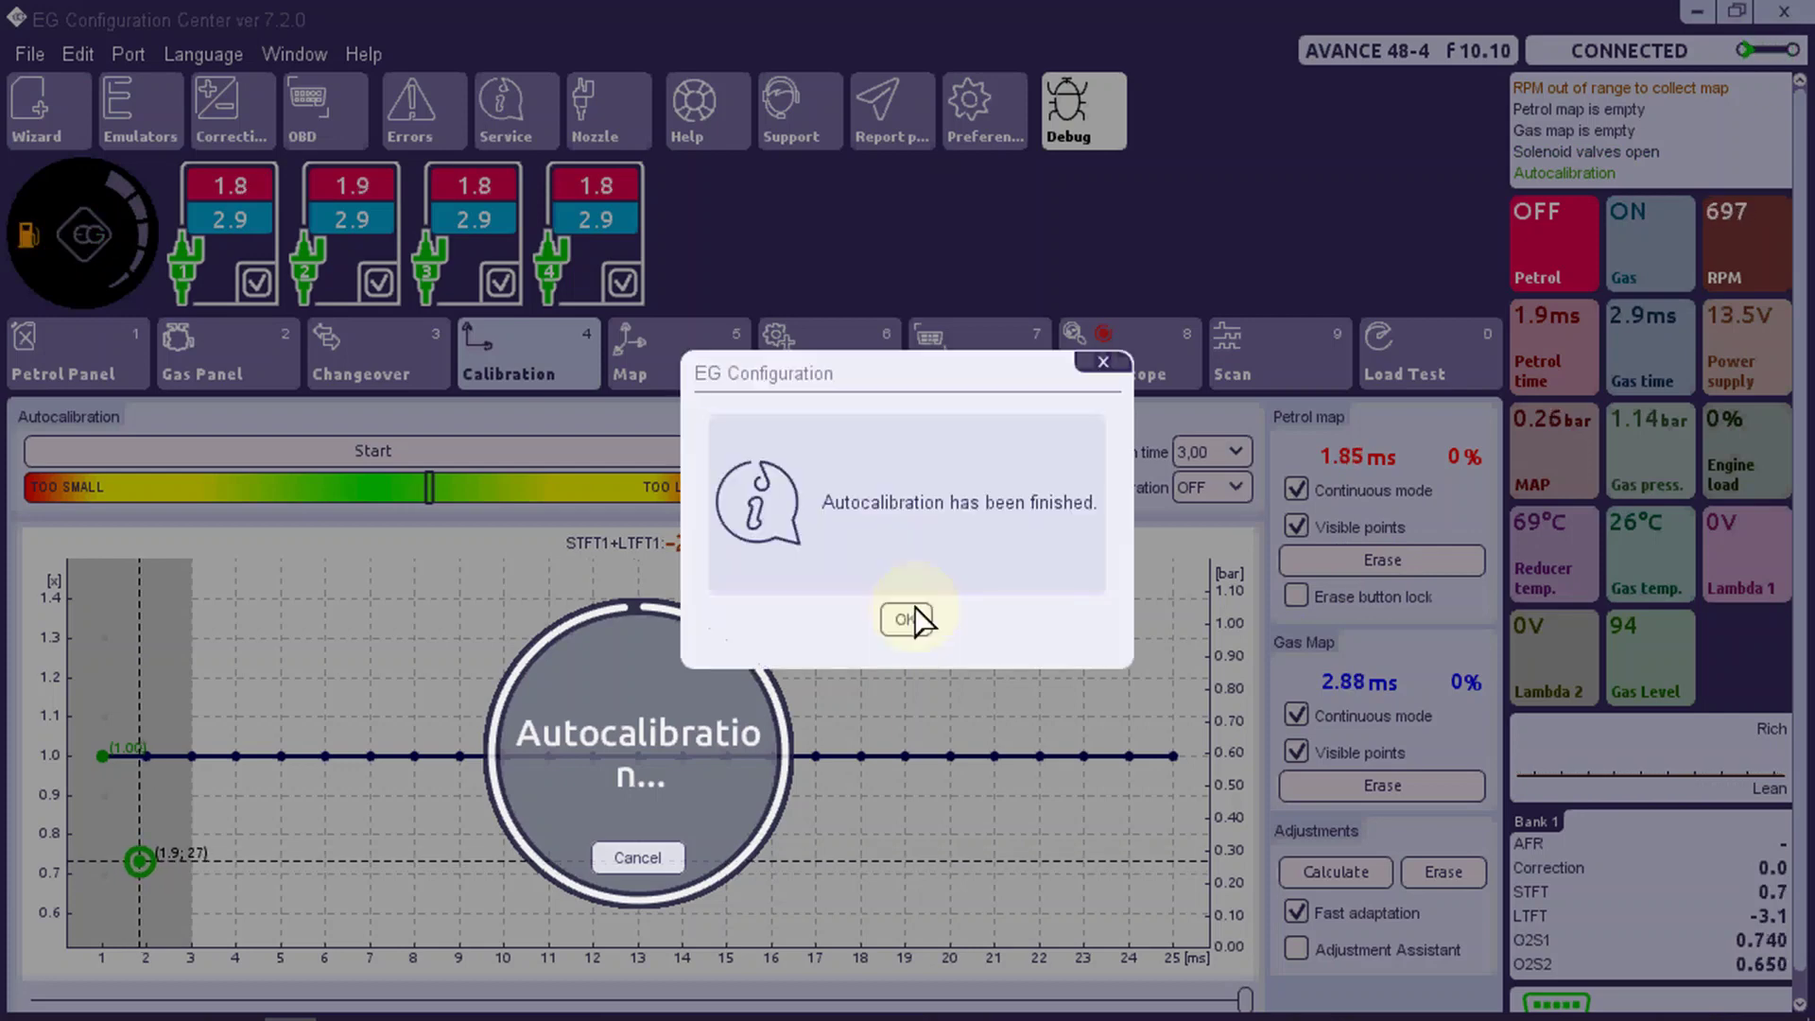
pyautogui.click(909, 617)
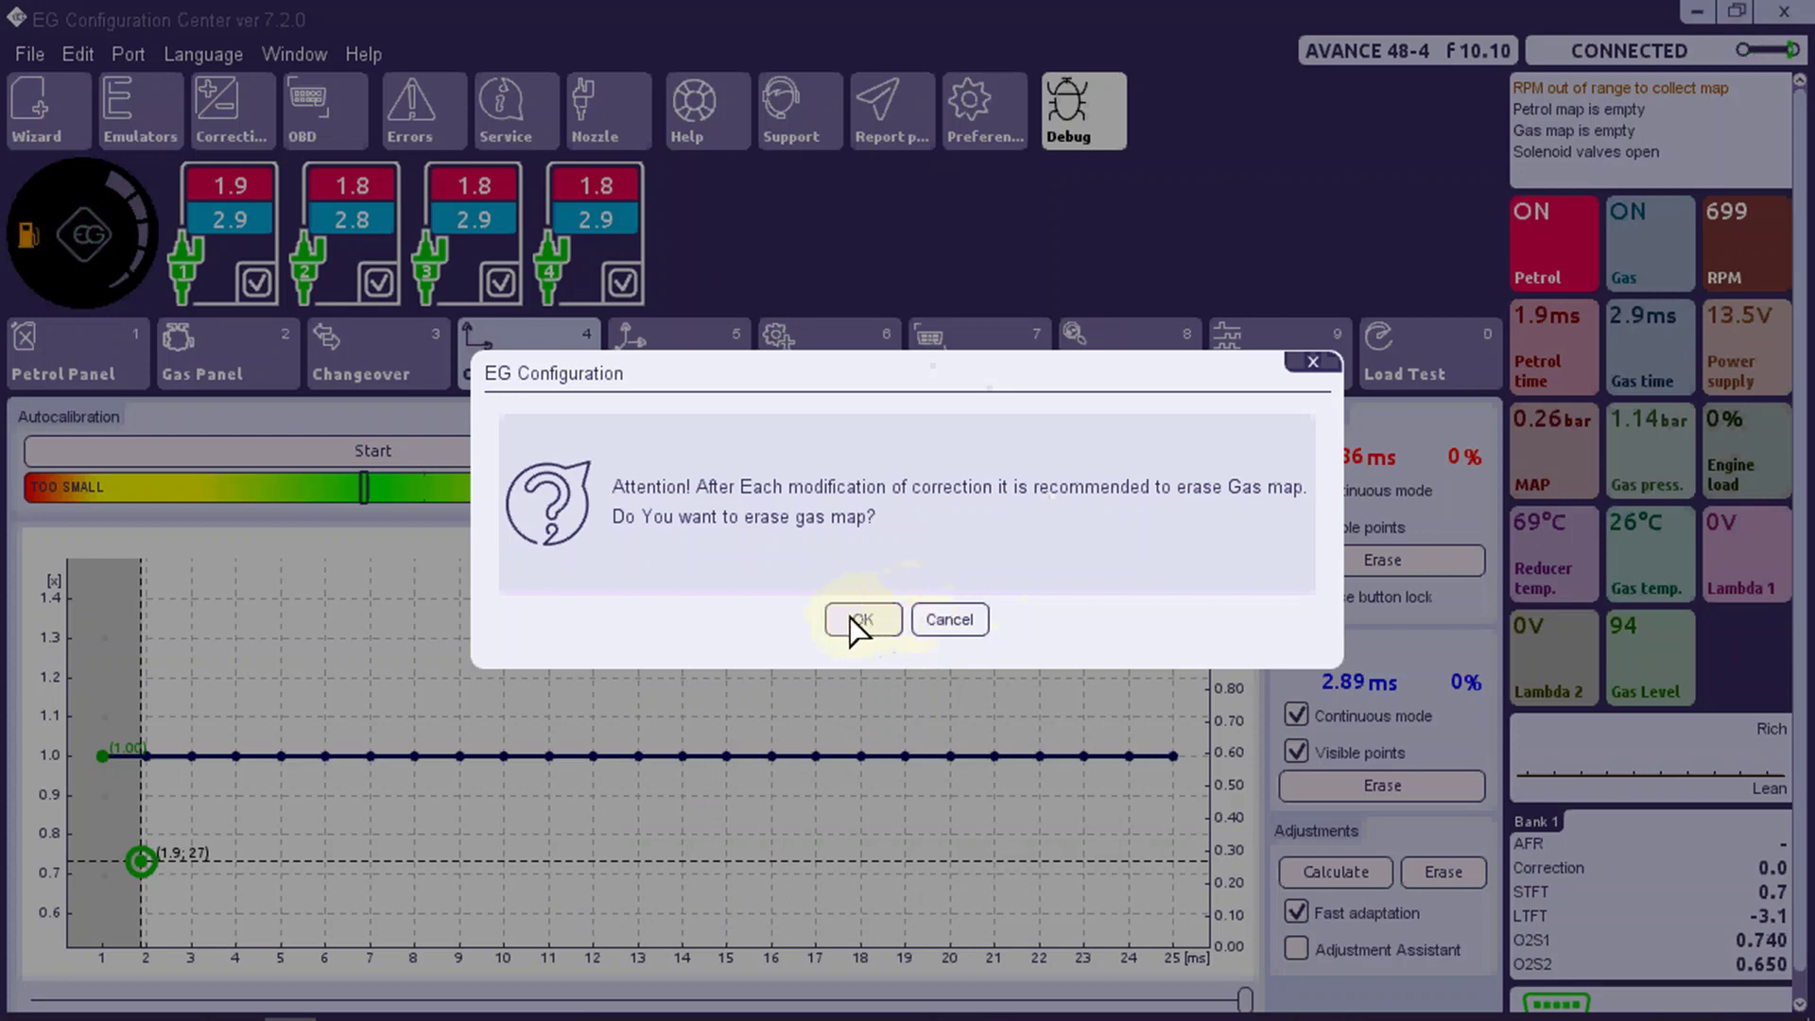
pyautogui.click(858, 619)
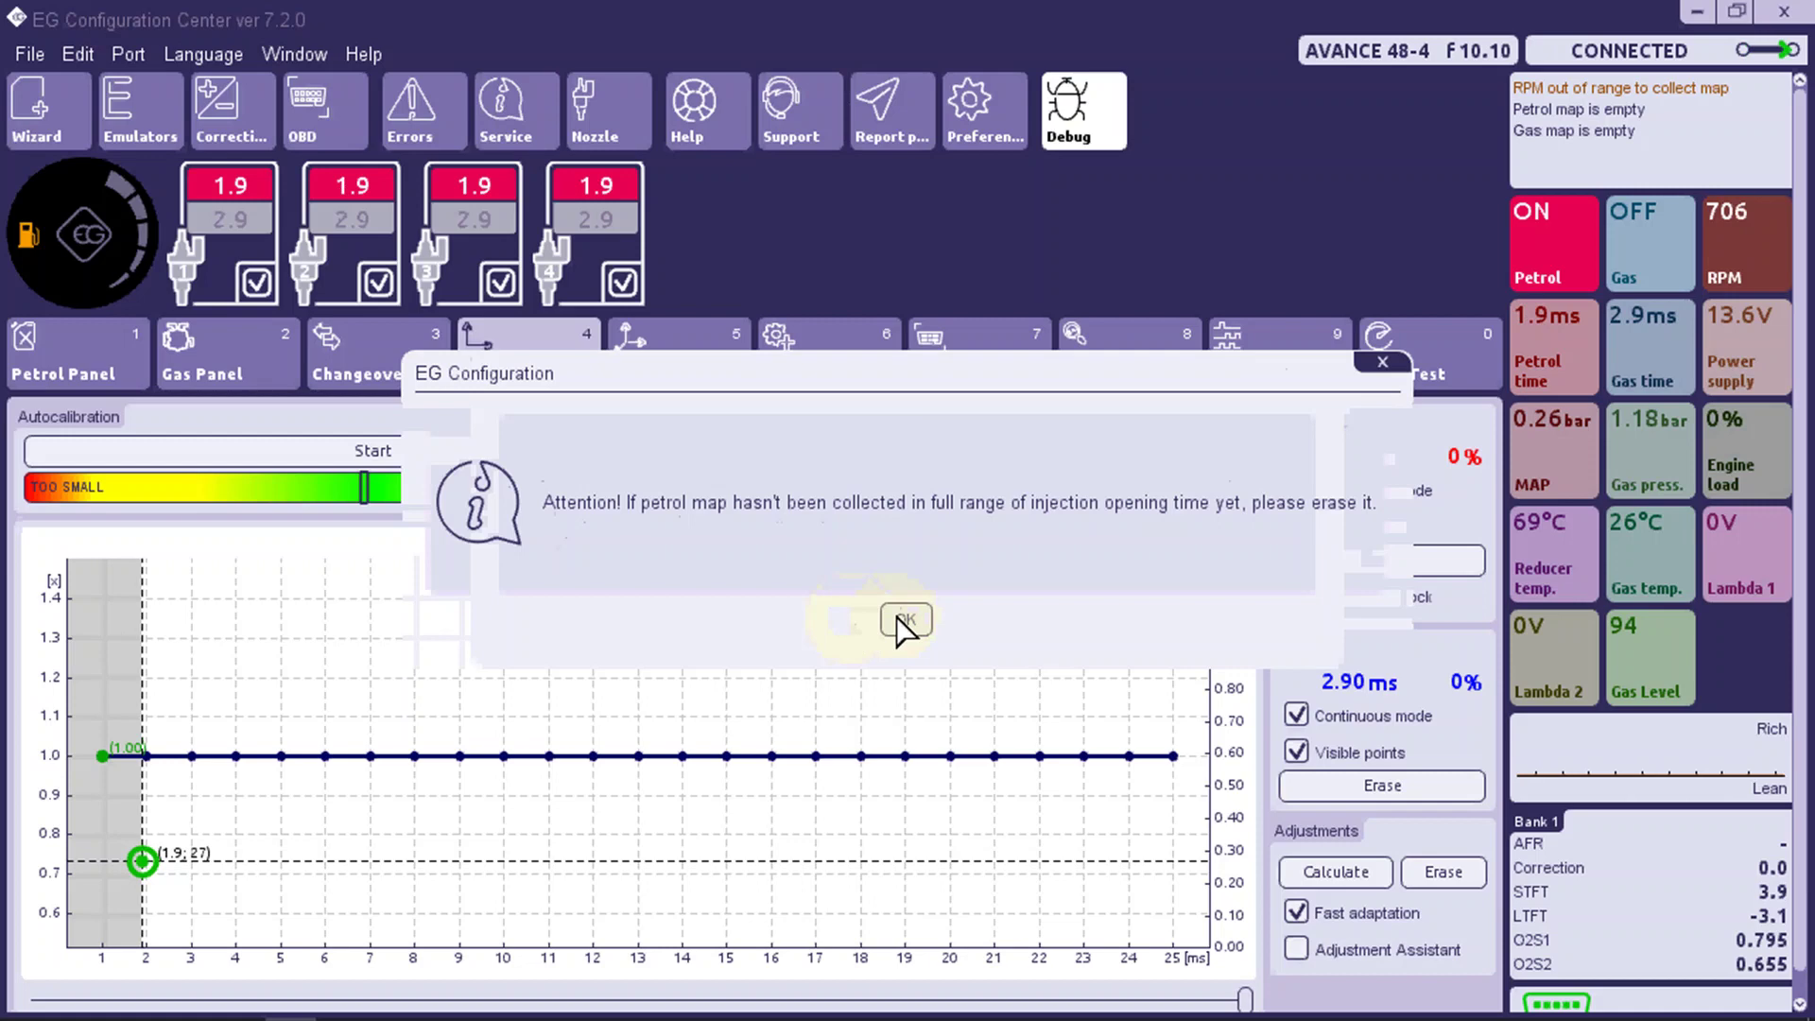
pyautogui.click(898, 621)
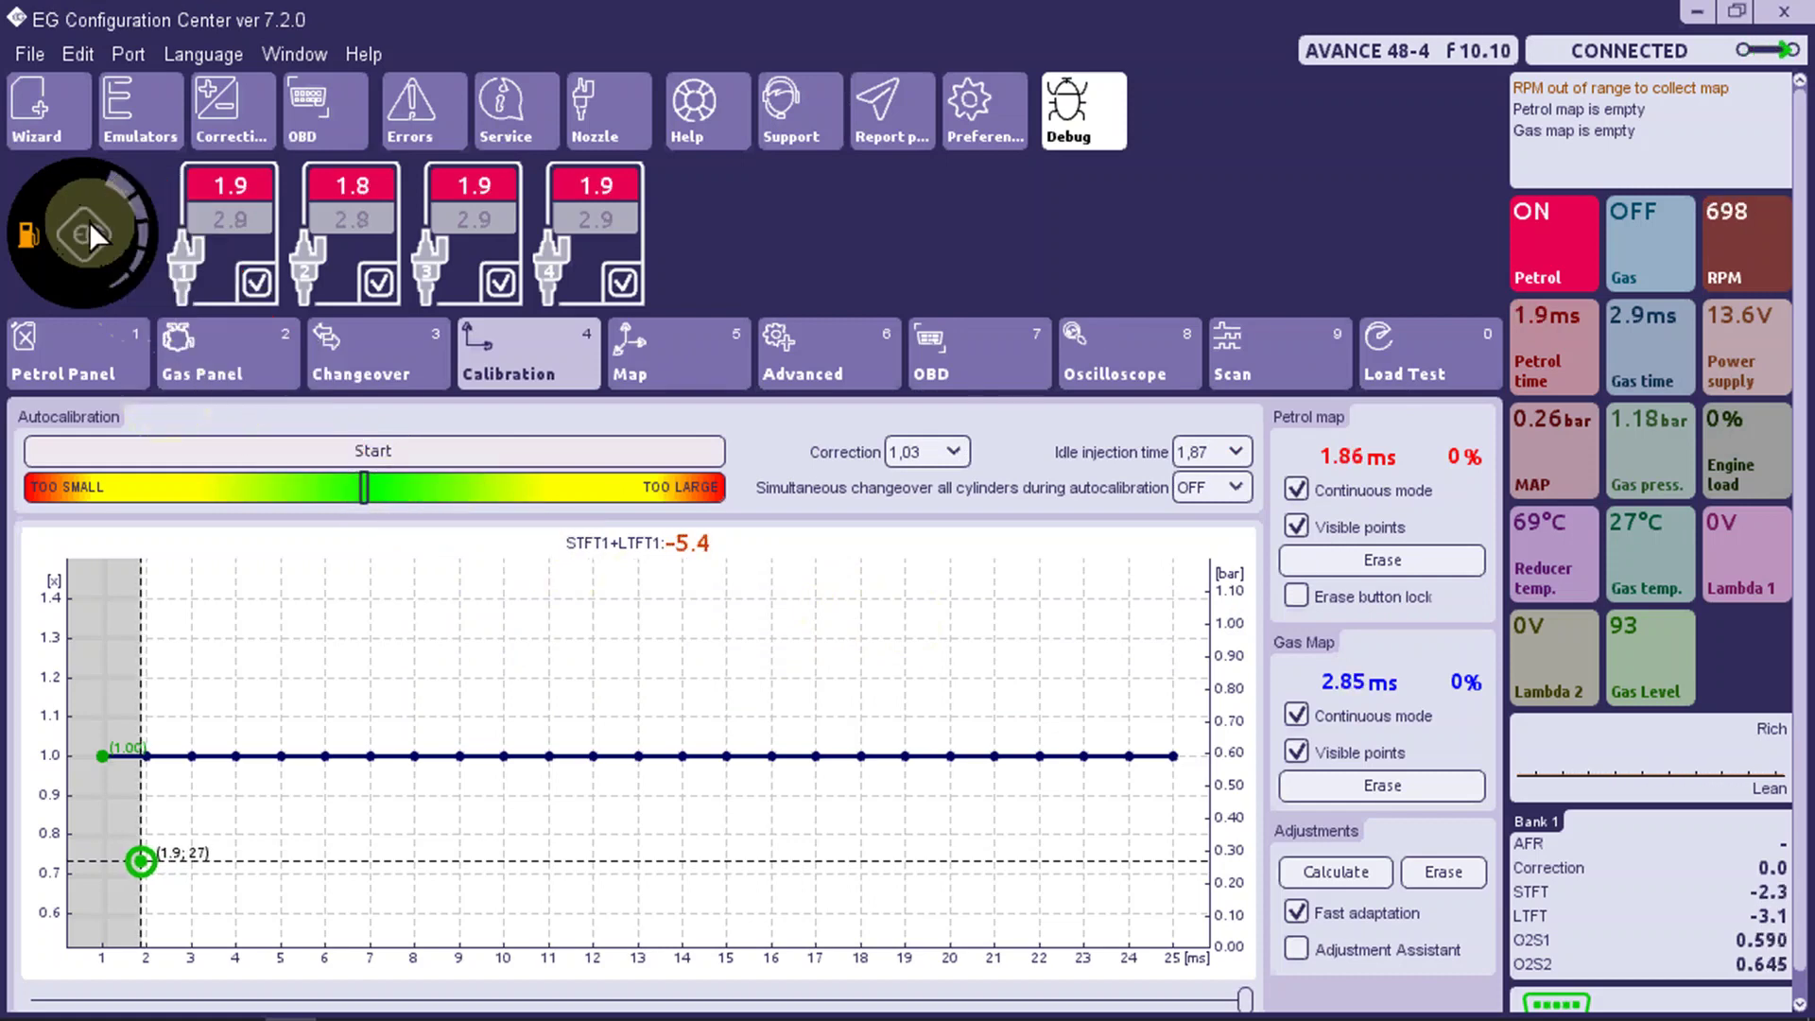
# Test the fuel changeover by switching the engine to gas and back to petrol.
pyautogui.click(88, 226)
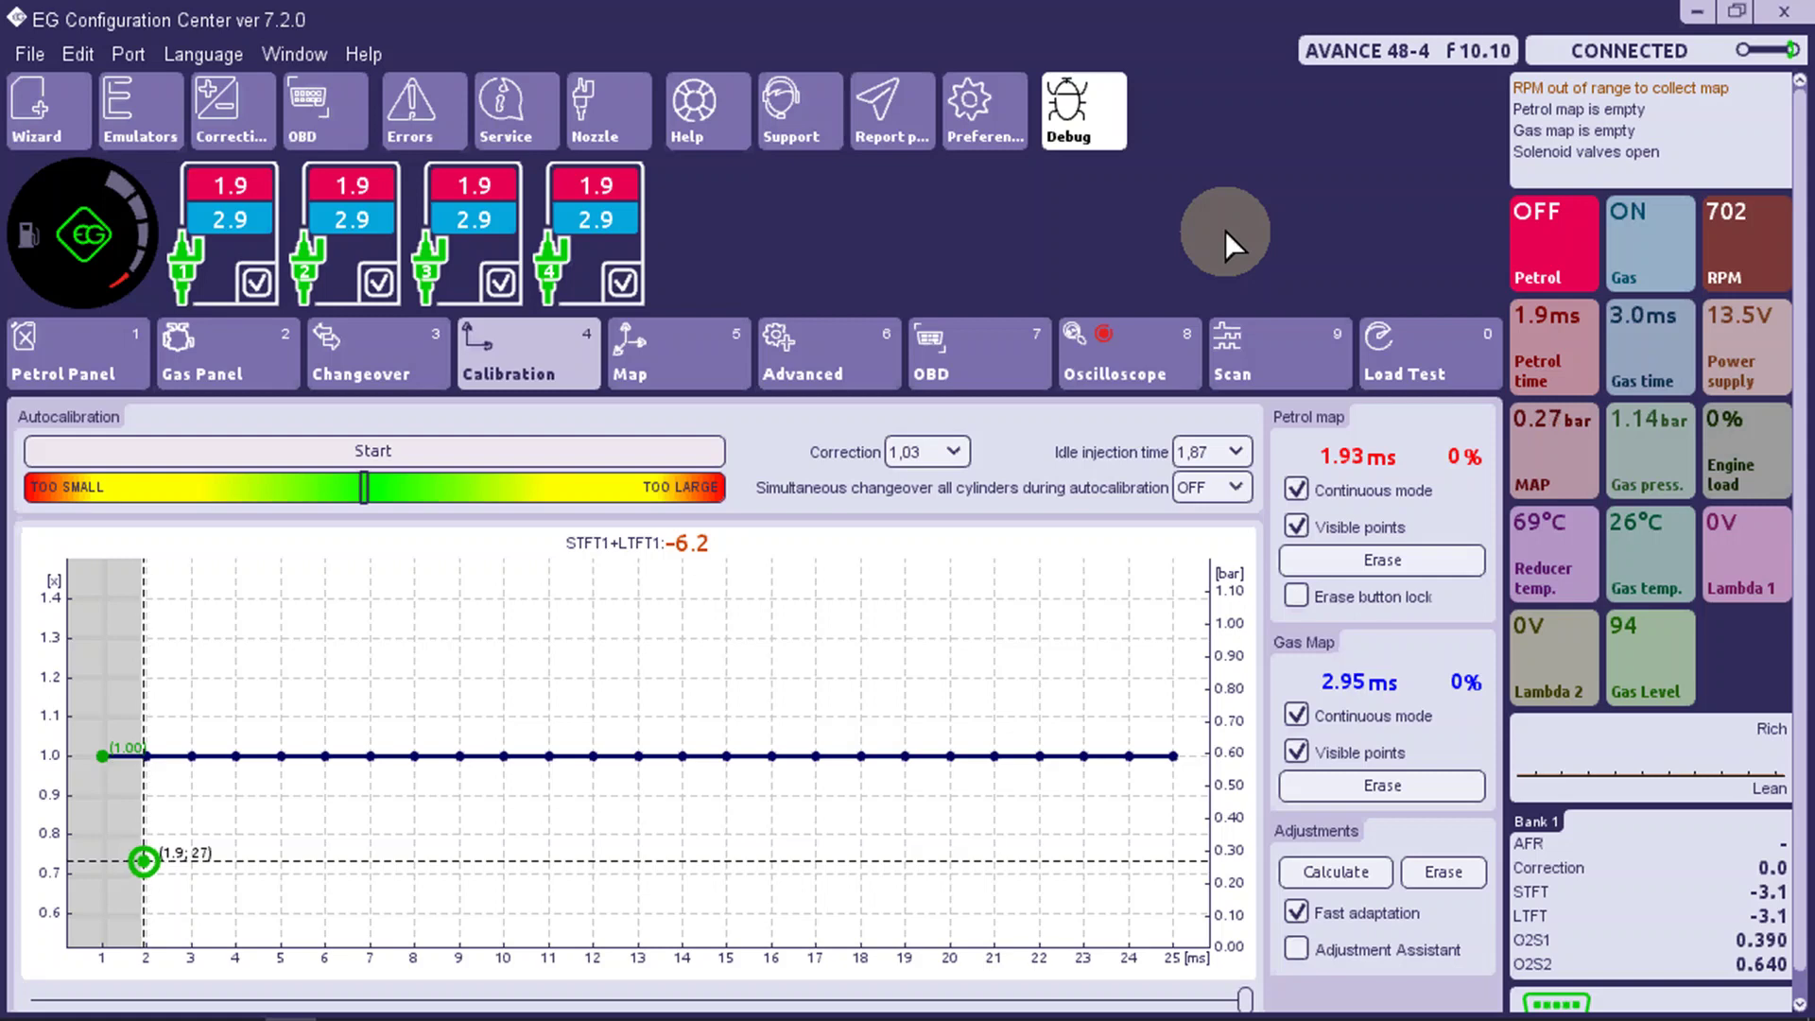
pyautogui.click(85, 246)
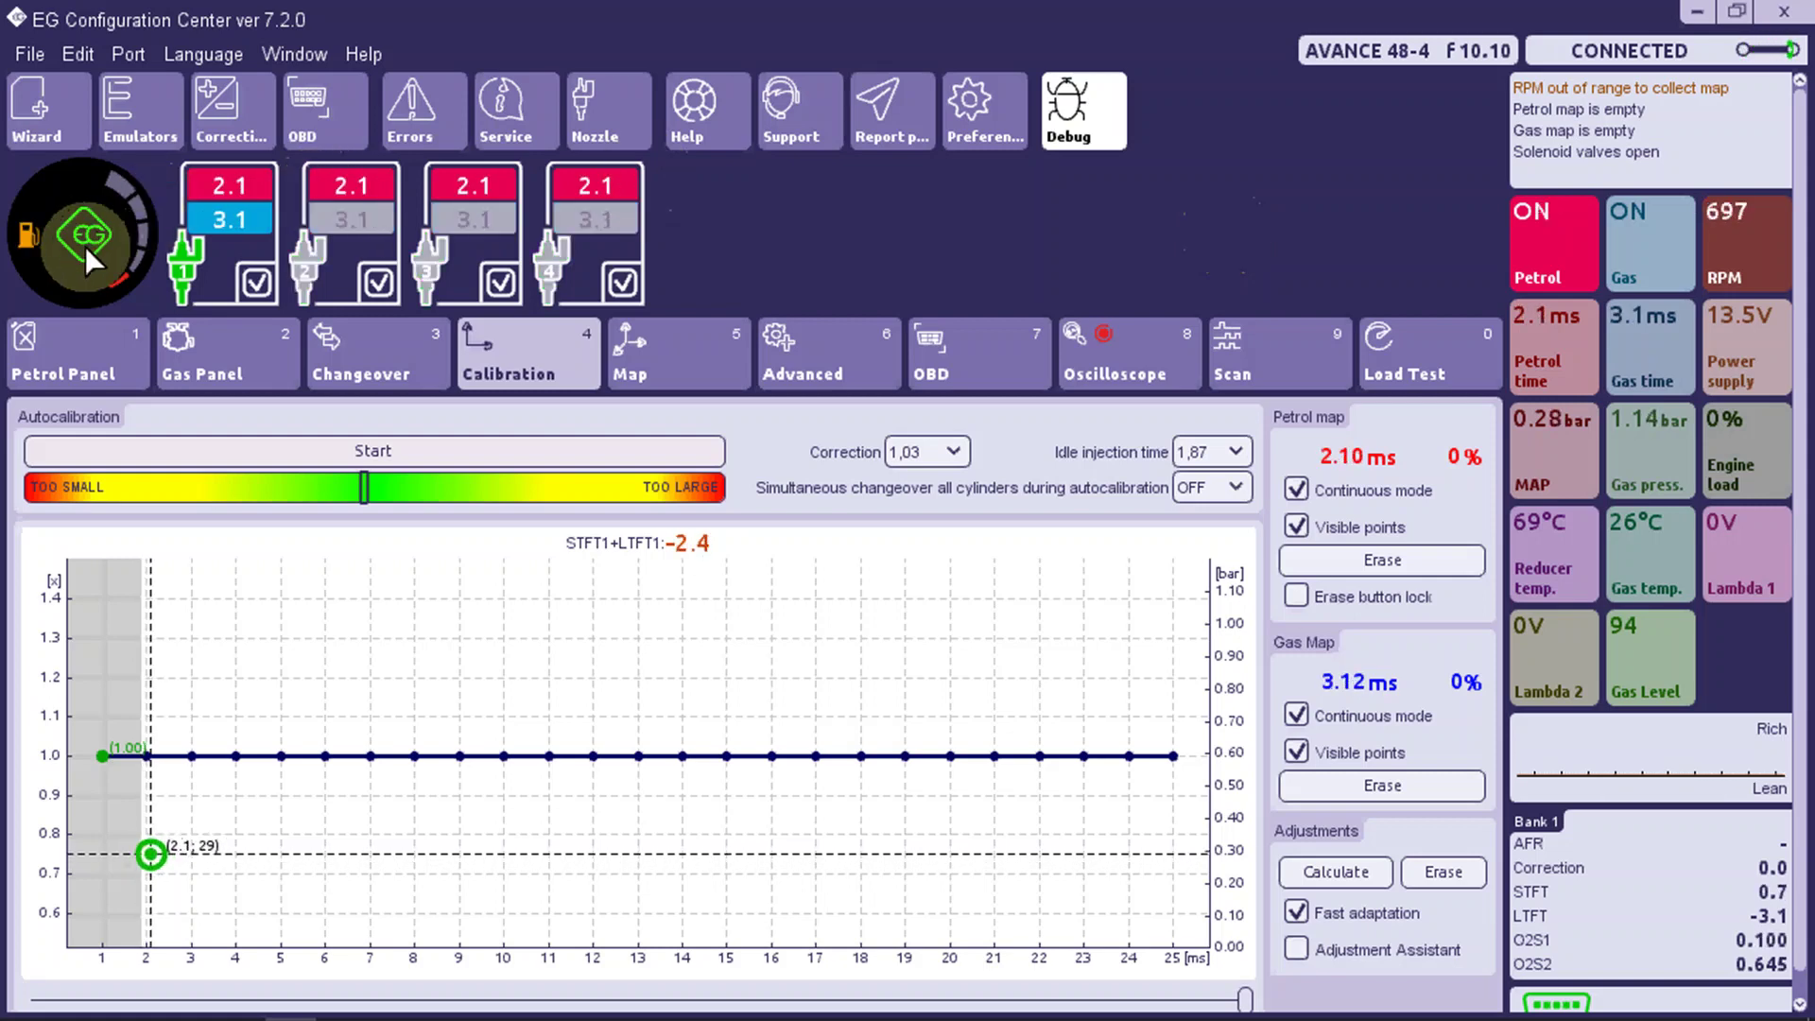